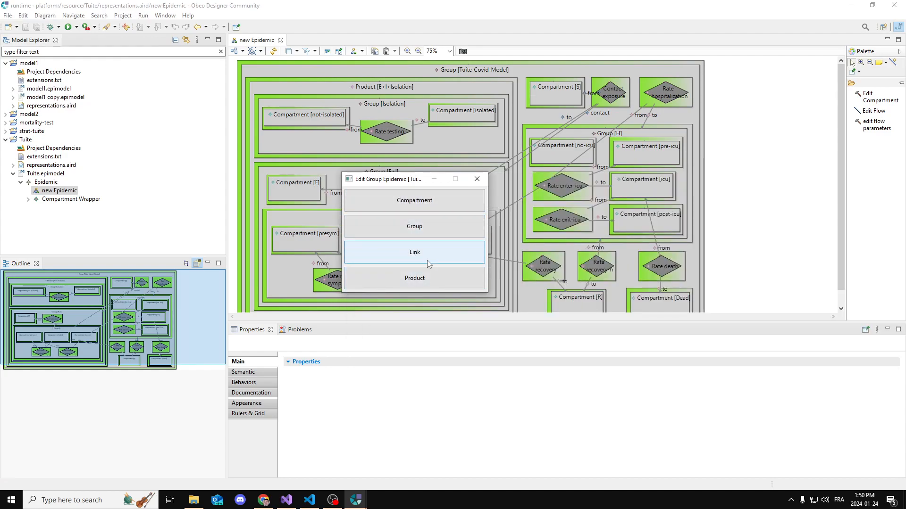
- Close the group edit dialog and switch to the workspace window to view the list of extension projects
{"action": "left_click", "coordinate": [478, 180]}
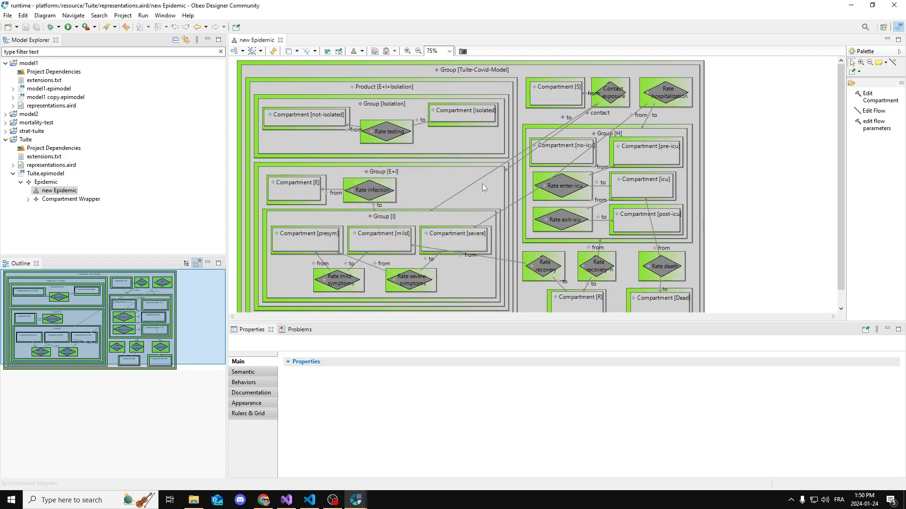
{"action": "left_click", "coordinate": [357, 500]}
{"action": "left_click", "coordinate": [296, 445]}
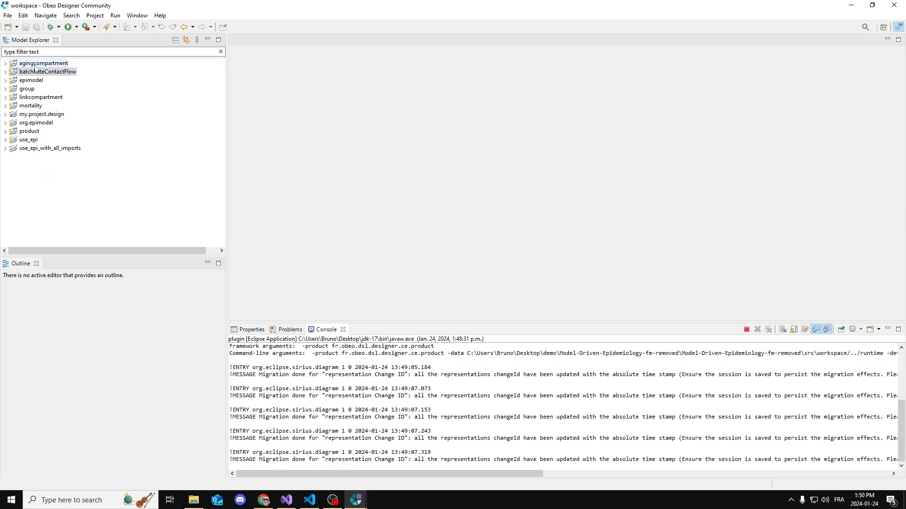
{"action": "left_click", "coordinate": [193, 500]}
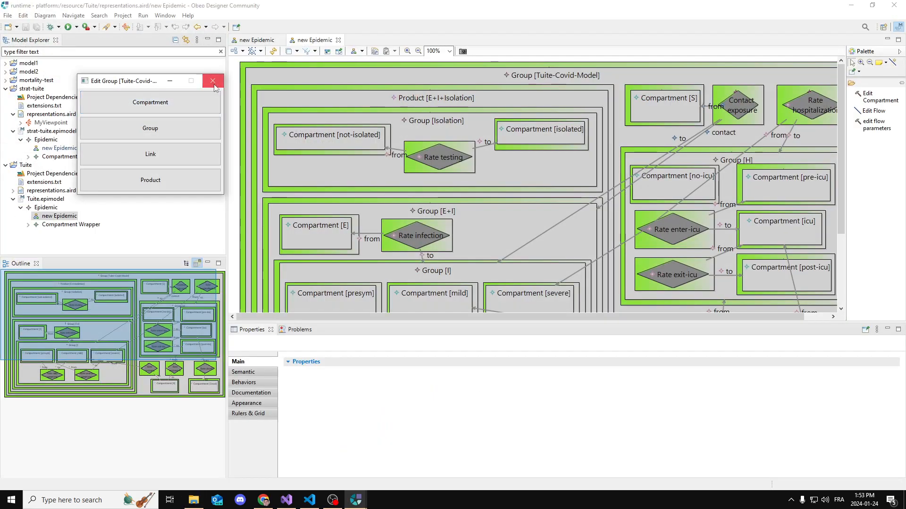
- Close the Tuite-Covid-Model group's edit dialog and open the Tuite project's extensions.txt
{"action": "left_click", "coordinate": [213, 81]}
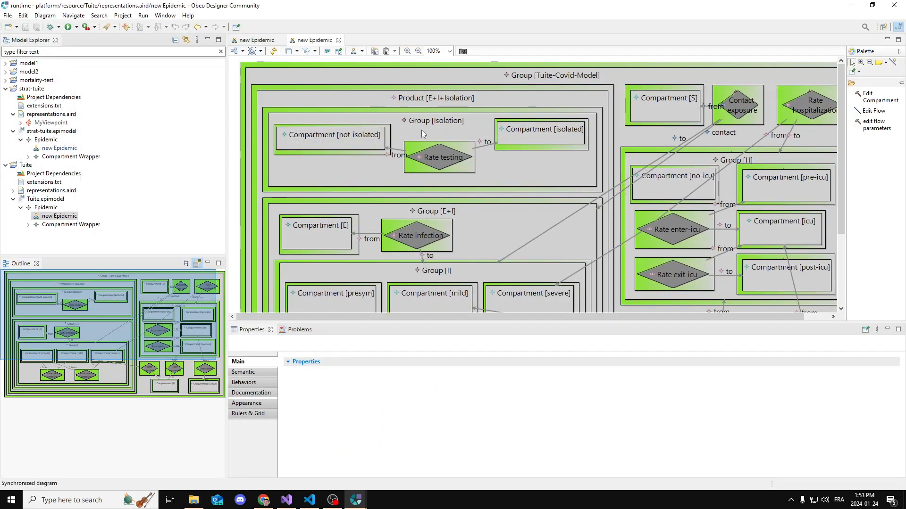
{"action": "double_click", "coordinate": [44, 182]}
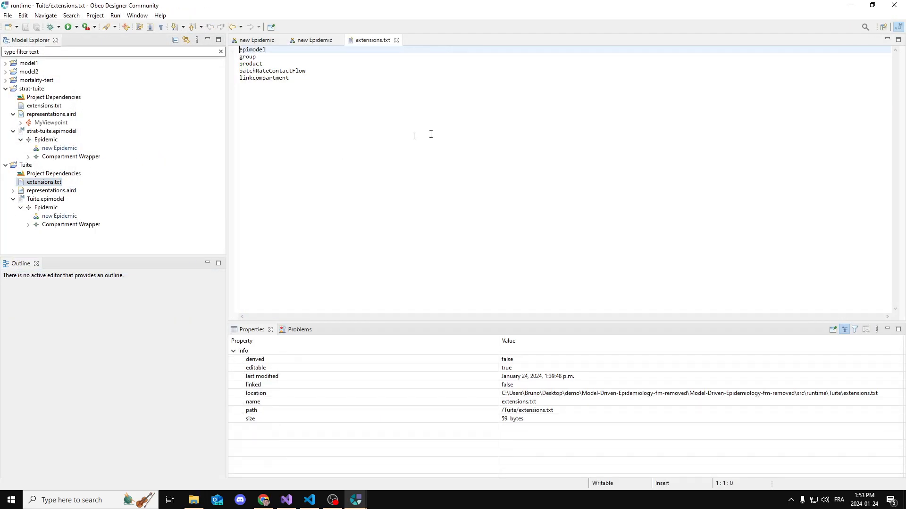
{"action": "left_click", "coordinate": [299, 118]}
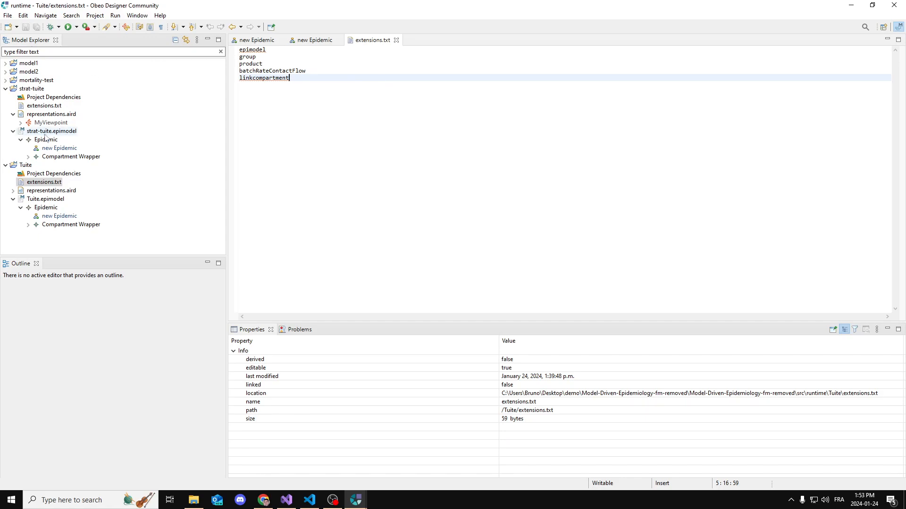
- Copy agingcompartment from strat-tuite's extensions.txt, add it as a new last line in Tuite's extensions.txt, and save the file
{"action": "double_click", "coordinate": [44, 106]}
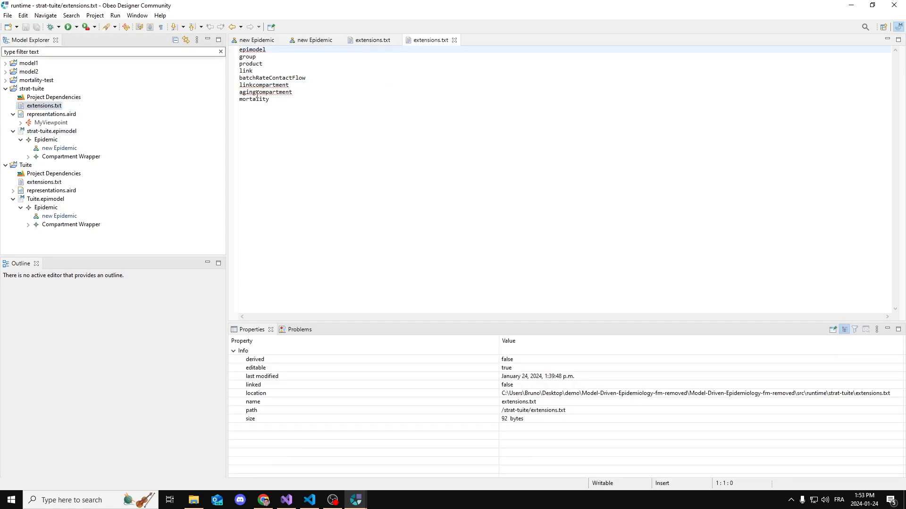
{"action": "double_click", "coordinate": [257, 93]}
{"action": "key", "text": "ctrl+c"}
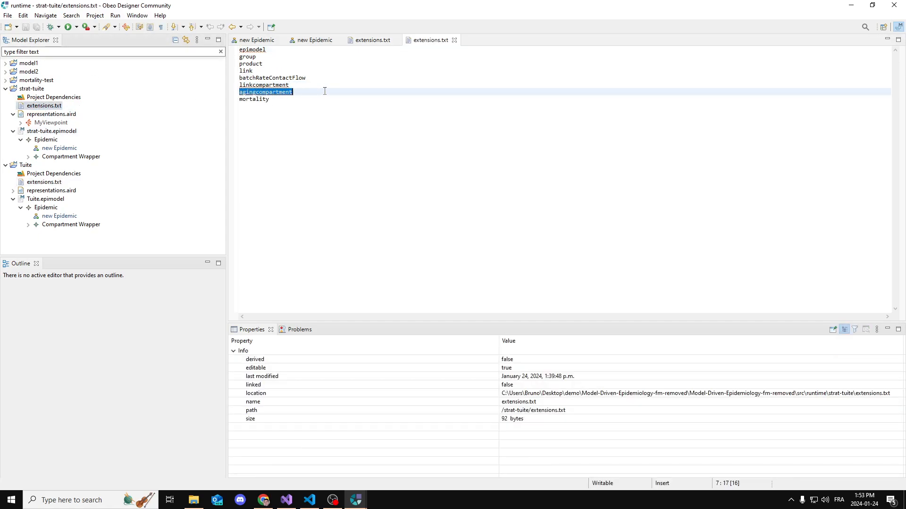
{"action": "left_click", "coordinate": [454, 40]}
{"action": "key", "text": "Return"}
{"action": "key", "text": "ctrl+v"}
{"action": "key", "text": "ctrl+s"}
- In the Tuite diagram, examine the compartment types offered when modifying the Tuite-Covid-Model group's compartments, leaving the group as it is
{"action": "left_click", "coordinate": [321, 40]}
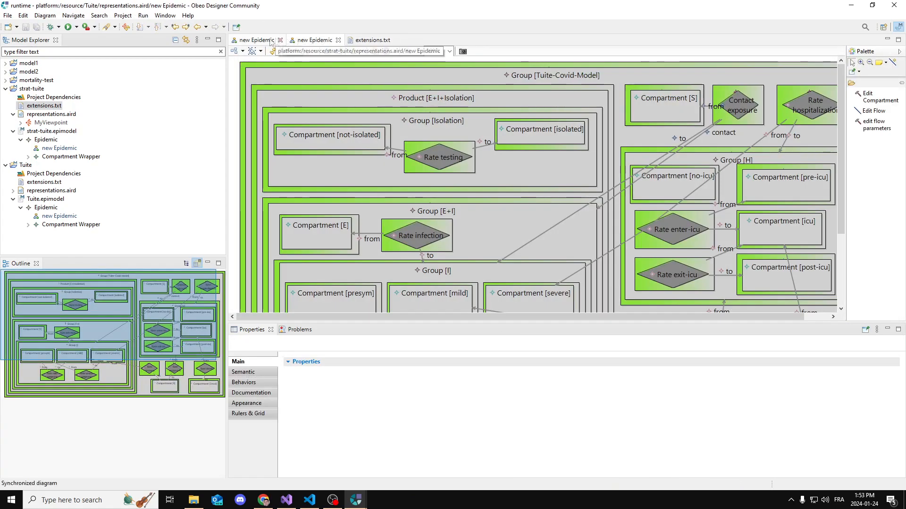
{"action": "left_click", "coordinate": [243, 41]}
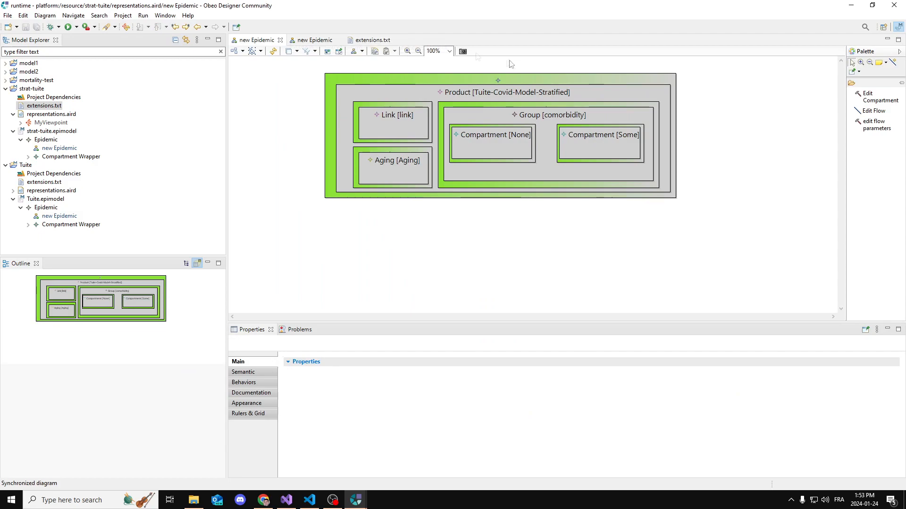
{"action": "left_click", "coordinate": [312, 40]}
{"action": "double_click", "coordinate": [606, 72]}
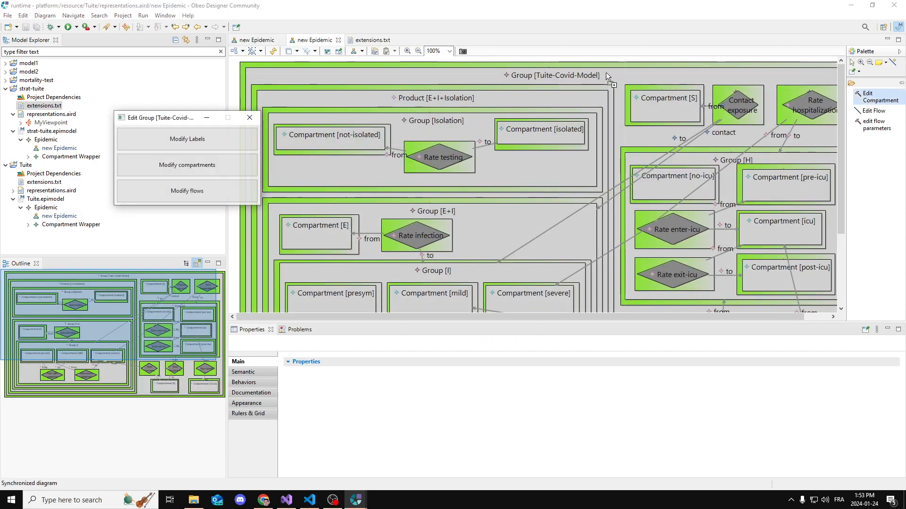
{"action": "left_click", "coordinate": [207, 171]}
{"action": "left_click", "coordinate": [588, 294]}
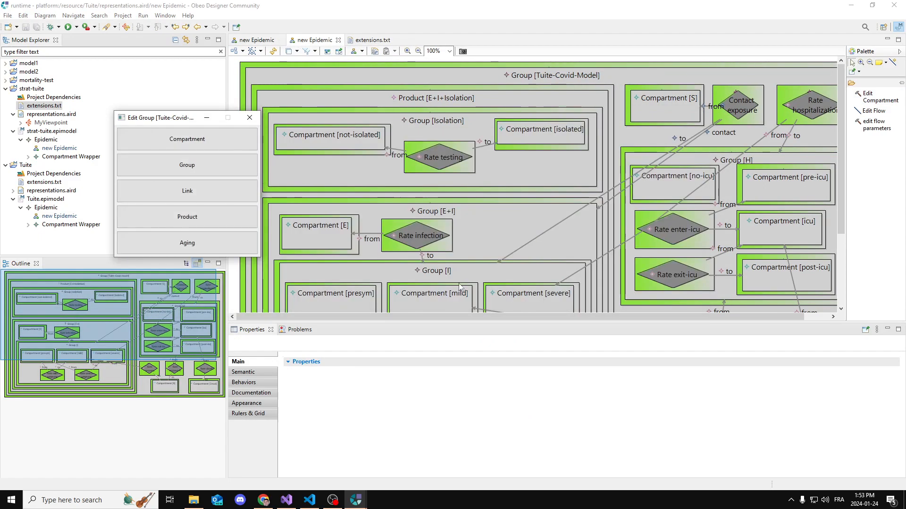
{"action": "left_click", "coordinate": [249, 118]}
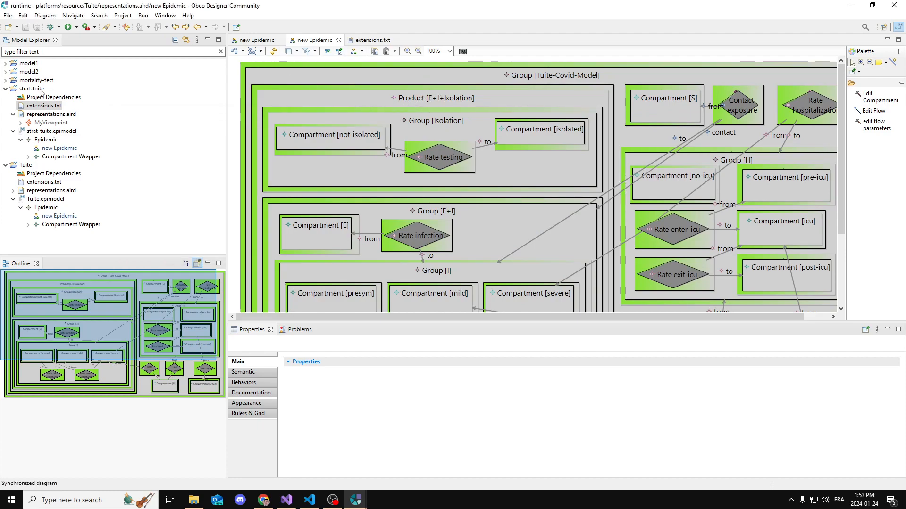
- Remove the agingcompartment line from the Tuite project's extensions.txt, then save and close the file
{"action": "left_click", "coordinate": [5, 89]}
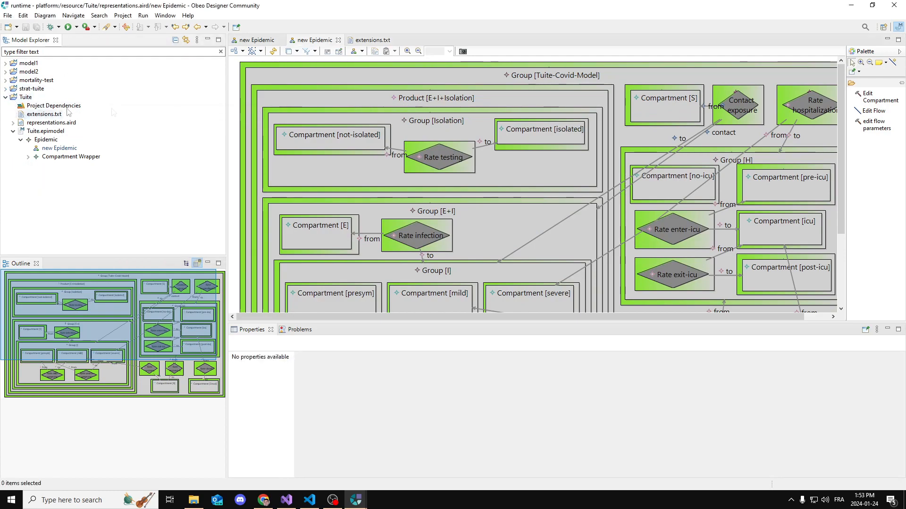
{"action": "double_click", "coordinate": [43, 115]}
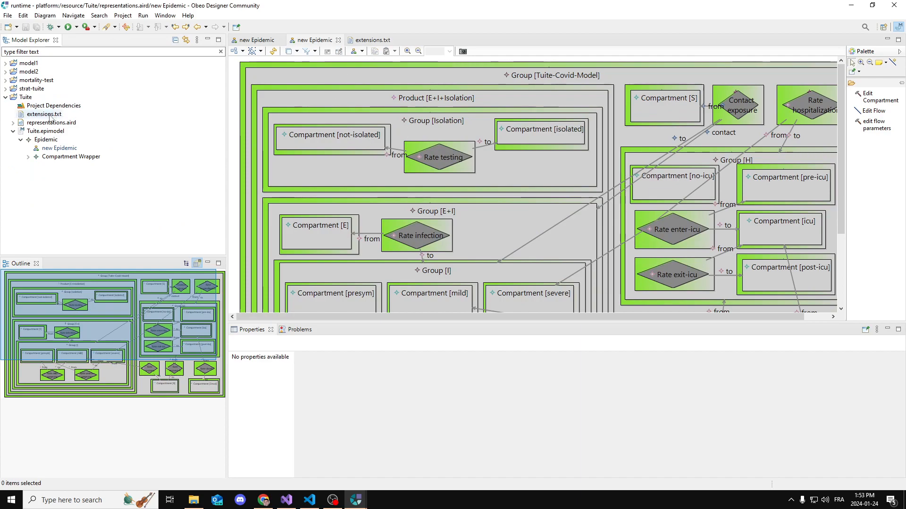
{"action": "left_click_drag", "start_coordinate": [311, 85], "coordinate": [320, 78]}
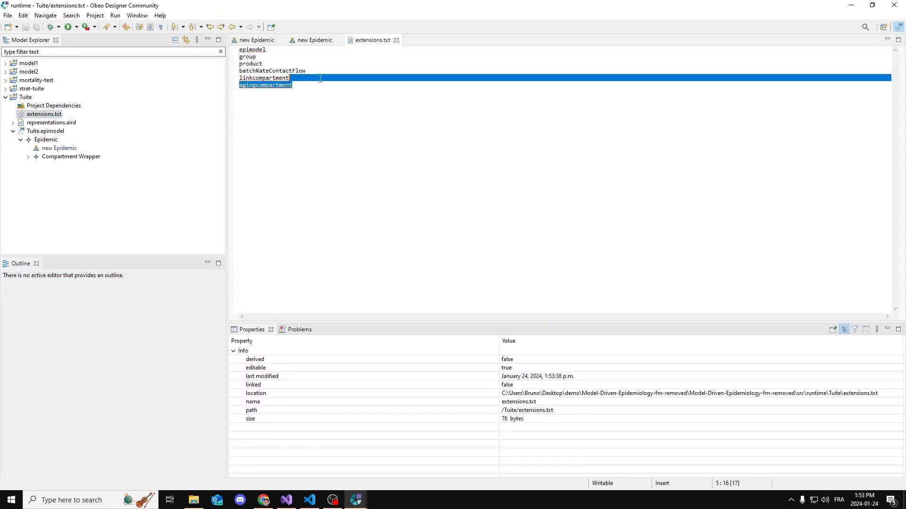
{"action": "key", "text": "Delete"}
{"action": "key", "text": "ctrl+s"}
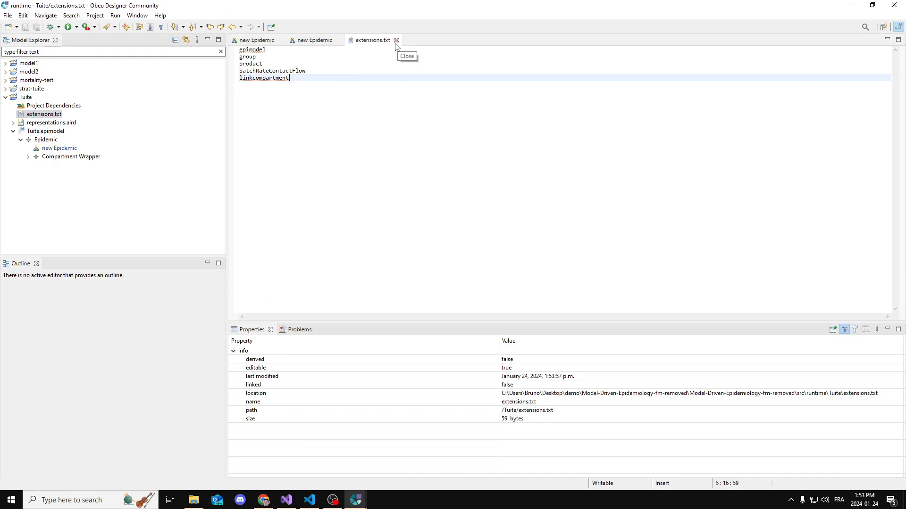
{"action": "left_click", "coordinate": [397, 41]}
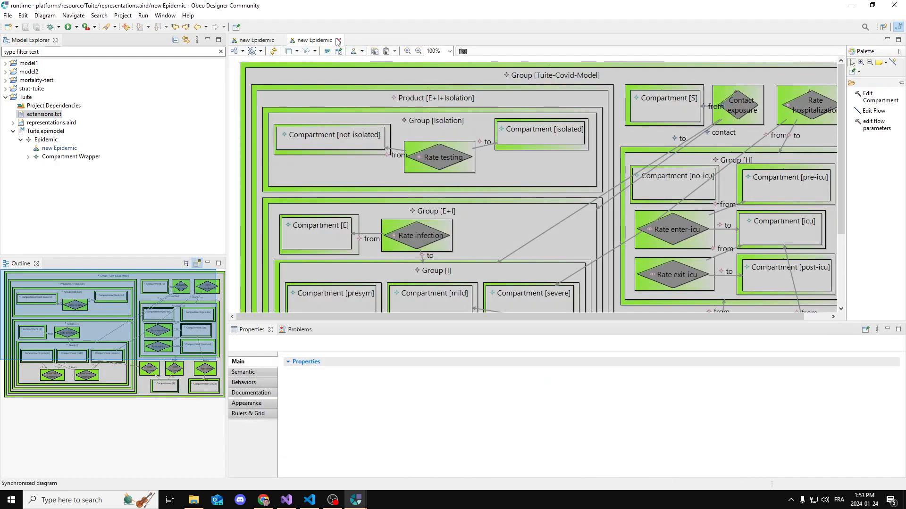
- Close both Epidemic diagrams and collapse the Tuite project in the model tree
{"action": "left_click", "coordinate": [339, 41]}
{"action": "left_click", "coordinate": [281, 40]}
{"action": "left_click", "coordinate": [20, 139]}
{"action": "left_click", "coordinate": [13, 131]}
{"action": "left_click", "coordinate": [5, 97]}
- Switch to the workspace window, expand org.epimodel and its src folder to view the packages, and return to the runtime window
{"action": "left_click", "coordinate": [8, 15]}
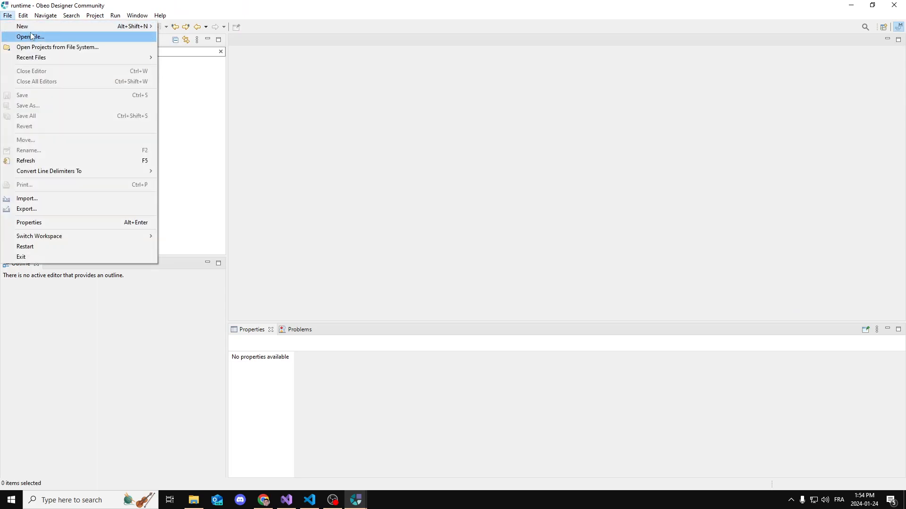
{"action": "mouse_move", "coordinate": [47, 27]}
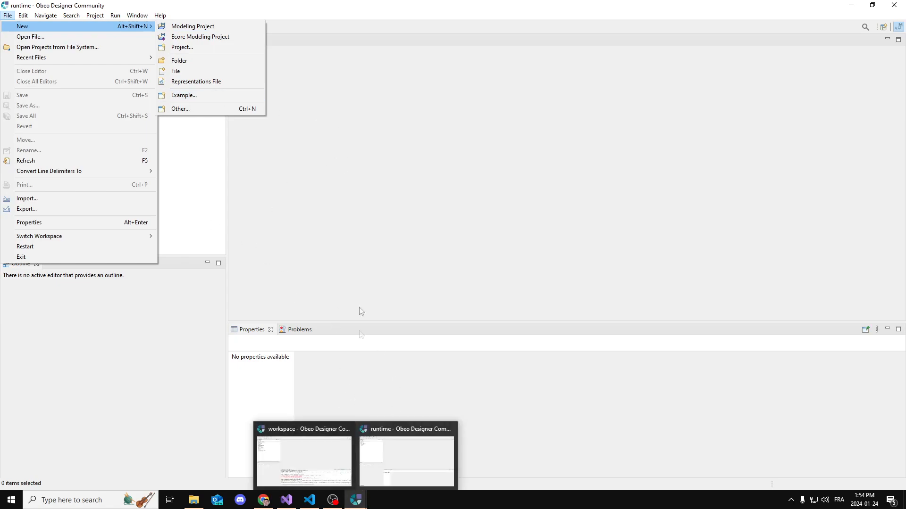
{"action": "mouse_move", "coordinate": [355, 500]}
{"action": "left_click", "coordinate": [303, 423]}
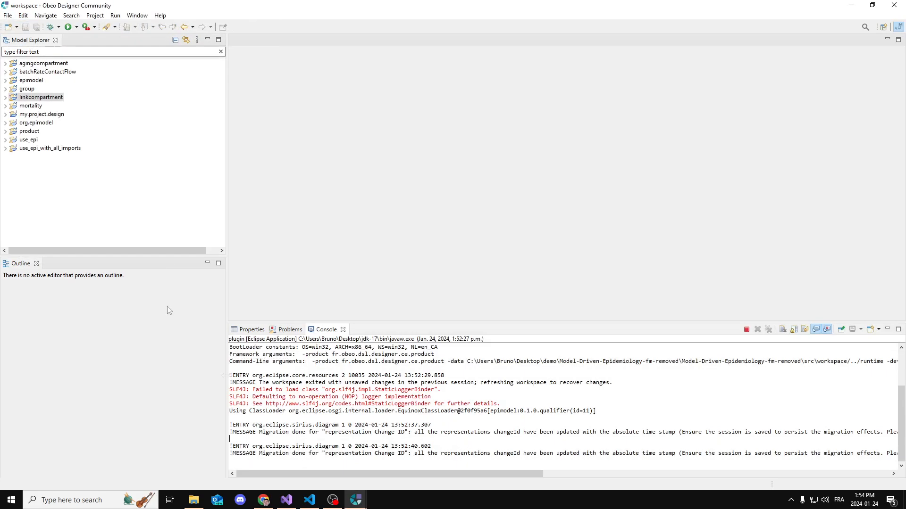
{"action": "left_click", "coordinate": [36, 122]}
{"action": "left_click", "coordinate": [356, 500]}
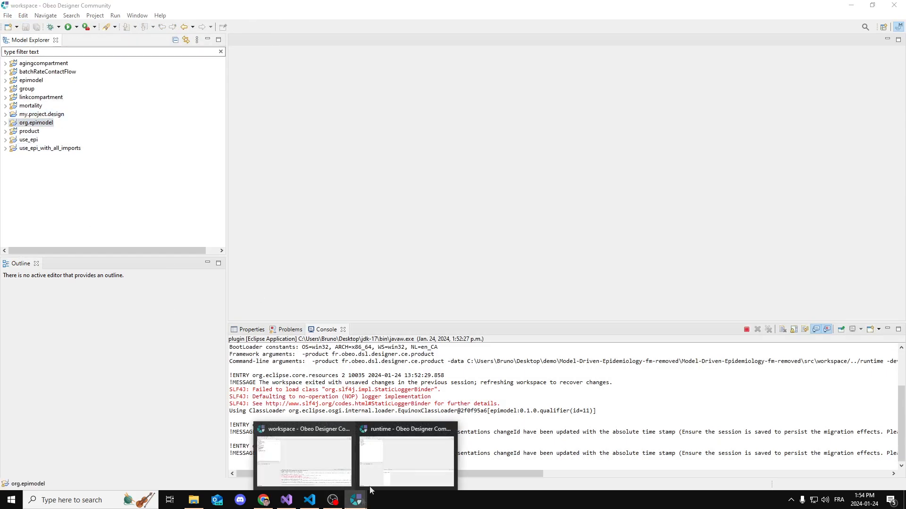
{"action": "left_click", "coordinate": [6, 123]}
{"action": "left_click", "coordinate": [13, 148]}
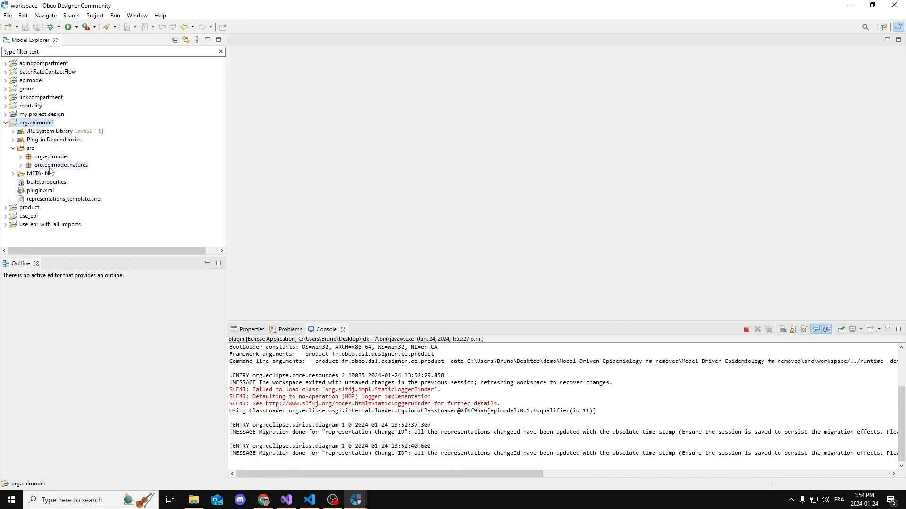
{"action": "left_click", "coordinate": [355, 500]}
{"action": "left_click", "coordinate": [403, 475]}
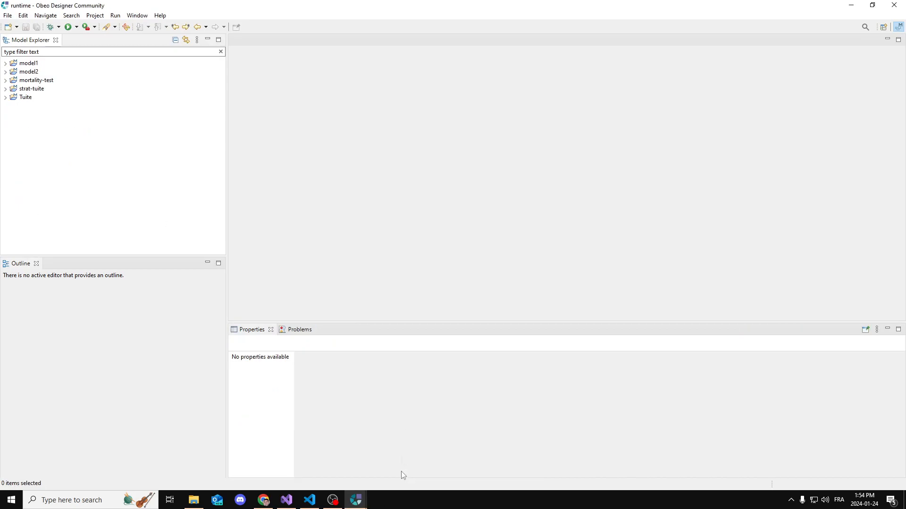
- Start a new Epidemiological Project, finding its wizard with the filter "epi"
{"action": "left_click", "coordinate": [10, 28]}
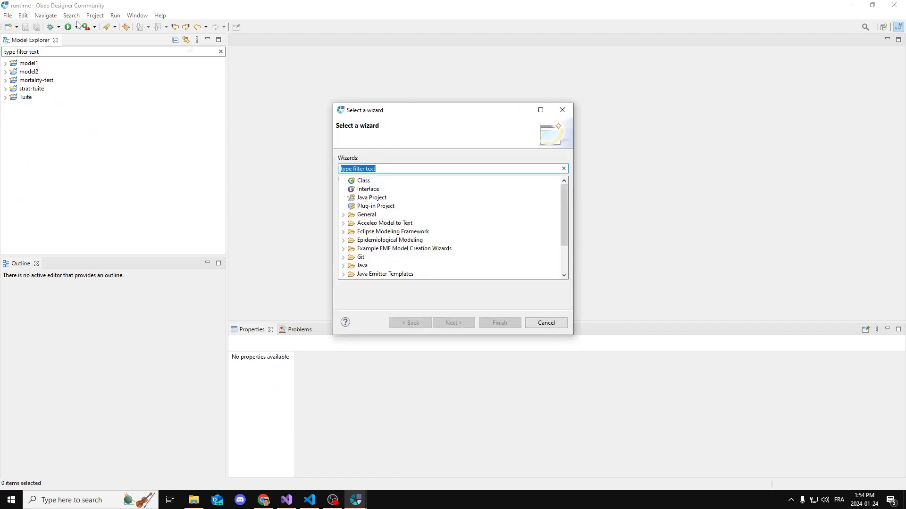
{"action": "key", "text": "Escape"}
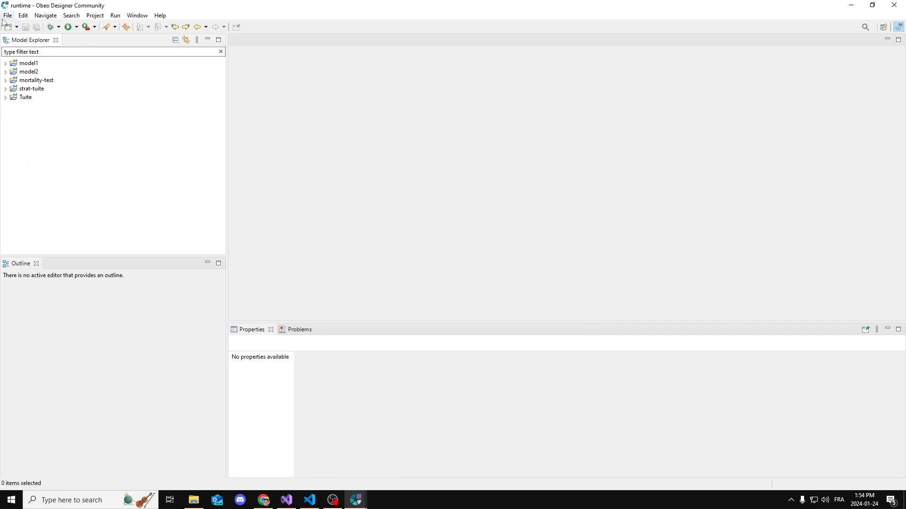
{"action": "left_click", "coordinate": [8, 16]}
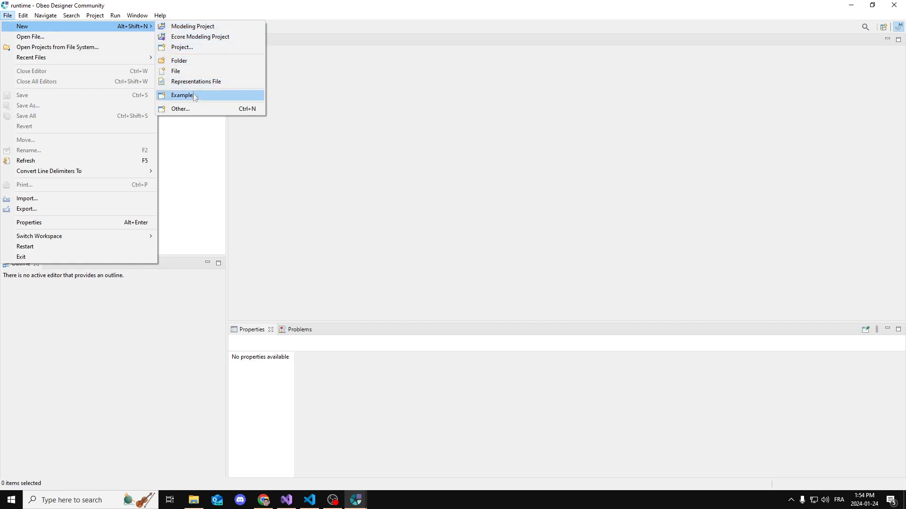
{"action": "left_click", "coordinate": [188, 109]}
{"action": "type", "text": "epi"}
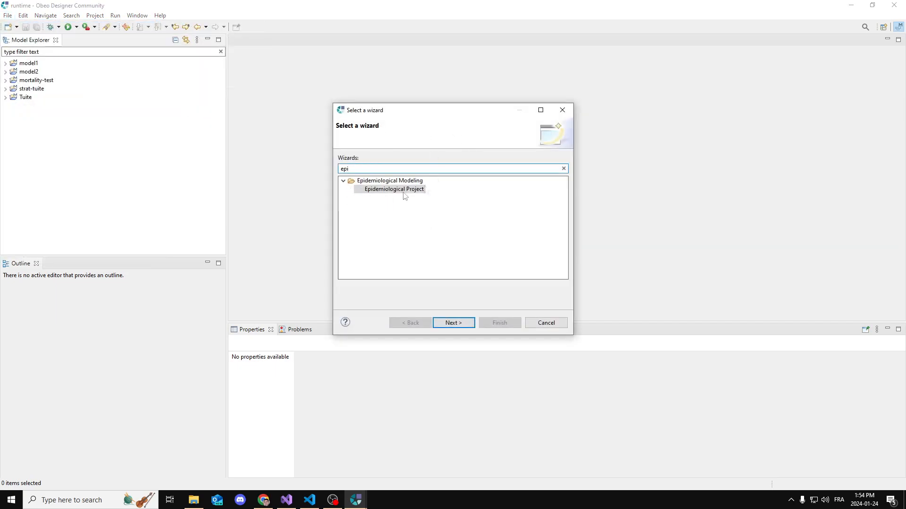
{"action": "left_click", "coordinate": [390, 190]}
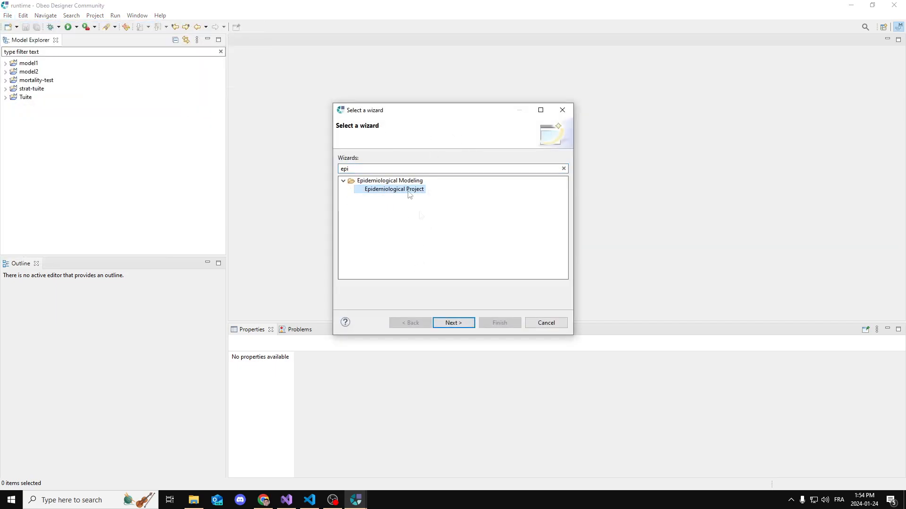
{"action": "left_click", "coordinate": [454, 323]}
- Name the project demo_model, include the group extension, and create it
{"action": "left_click", "coordinate": [434, 159]}
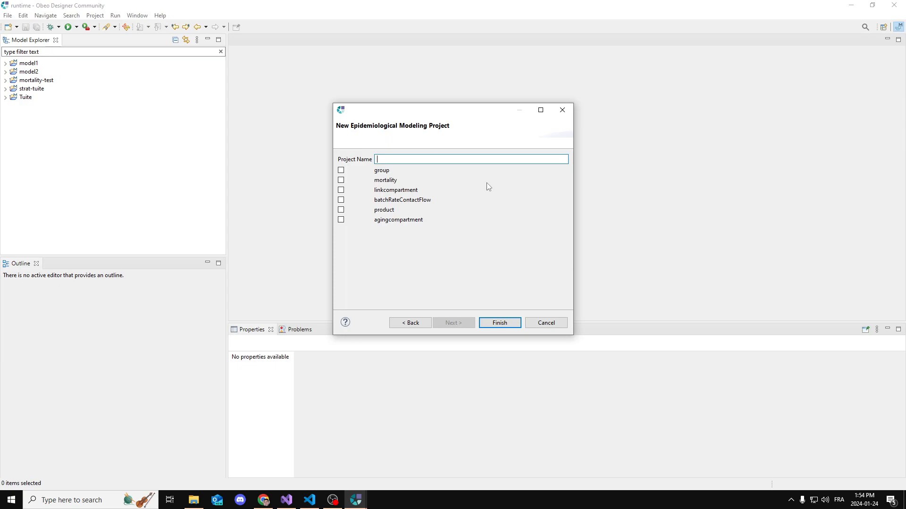
{"action": "type", "text": "demo"}
{"action": "left_click", "coordinate": [341, 172]}
{"action": "left_click", "coordinate": [500, 324]}
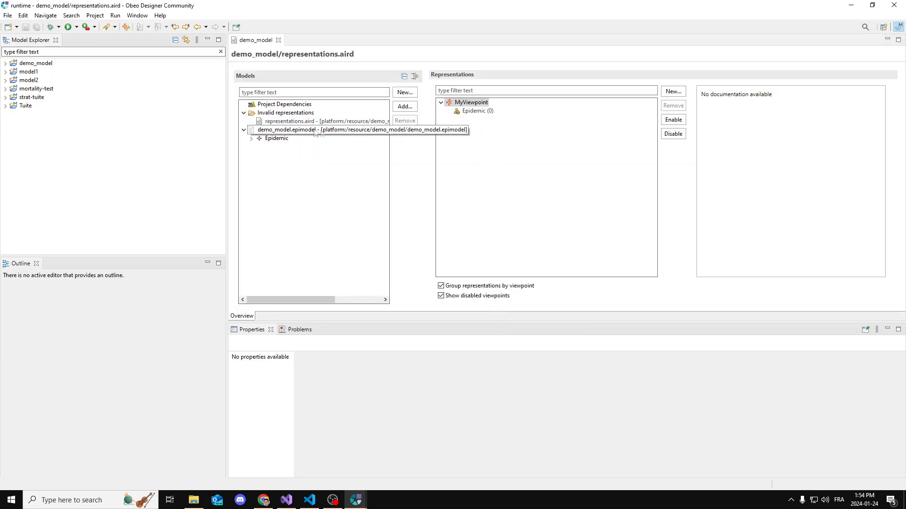
- Create a new Epidemic diagram representation for the Epidemic element of demo_model.epimodel, keeping the name "new Epidemic"
{"action": "right_click", "coordinate": [266, 138]}
{"action": "mouse_move", "coordinate": [318, 212]}
{"action": "left_click", "coordinate": [440, 215]}
{"action": "left_click", "coordinate": [486, 260]}
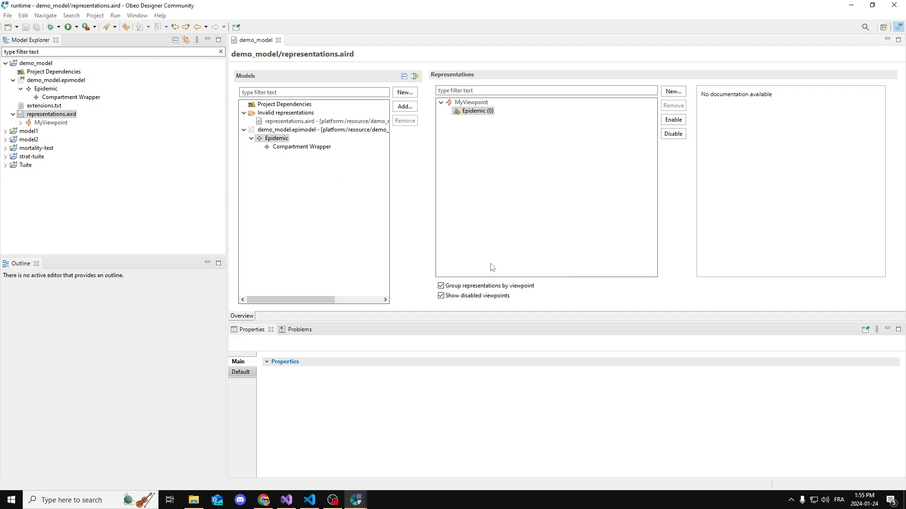
- Move the compartment wrapper node toward the upper middle of the new diagram and save
{"action": "left_click_drag", "start_coordinate": [282, 91], "coordinate": [547, 138]}
{"action": "key", "text": "ctrl+s"}
{"action": "left_click", "coordinate": [537, 150]}
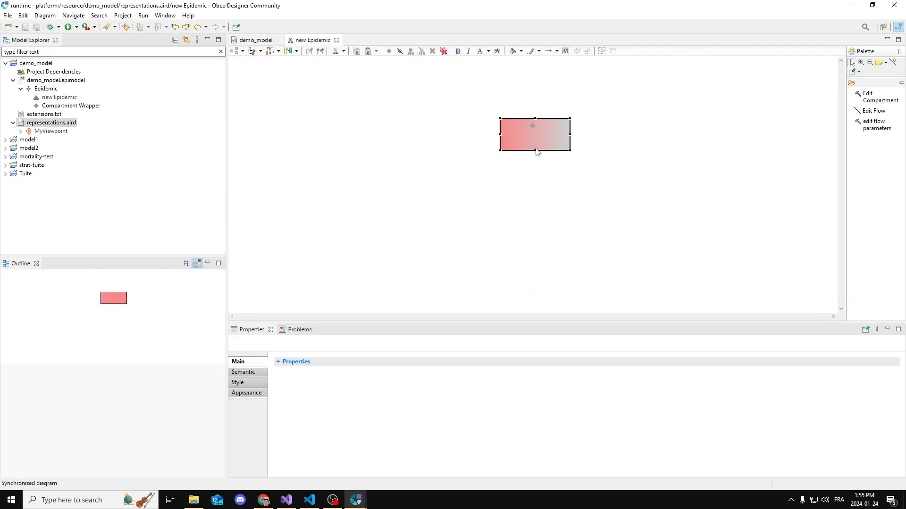
- Add a Product as the compartment inside the empty compartment wrapper of the demo_model diagram
{"action": "left_click", "coordinate": [46, 88]}
{"action": "left_click", "coordinate": [51, 106]}
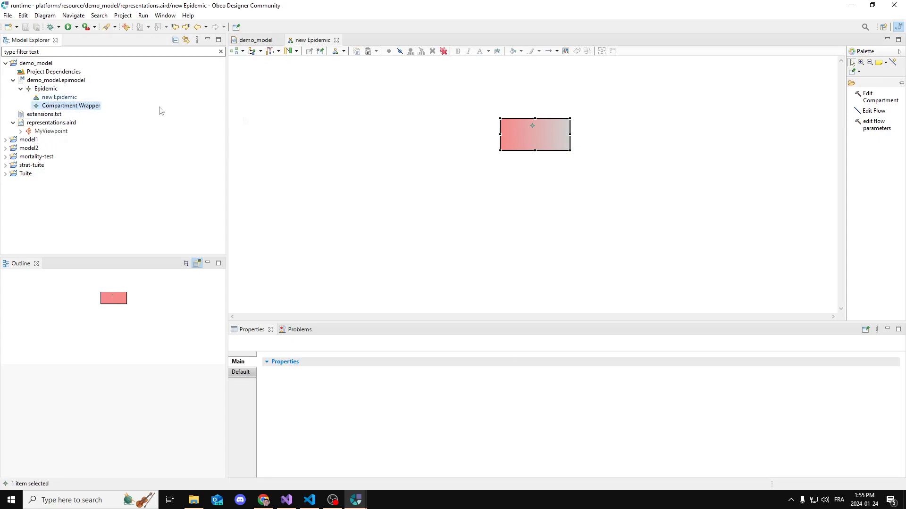
{"action": "left_click", "coordinate": [545, 149]}
{"action": "left_click", "coordinate": [868, 97]}
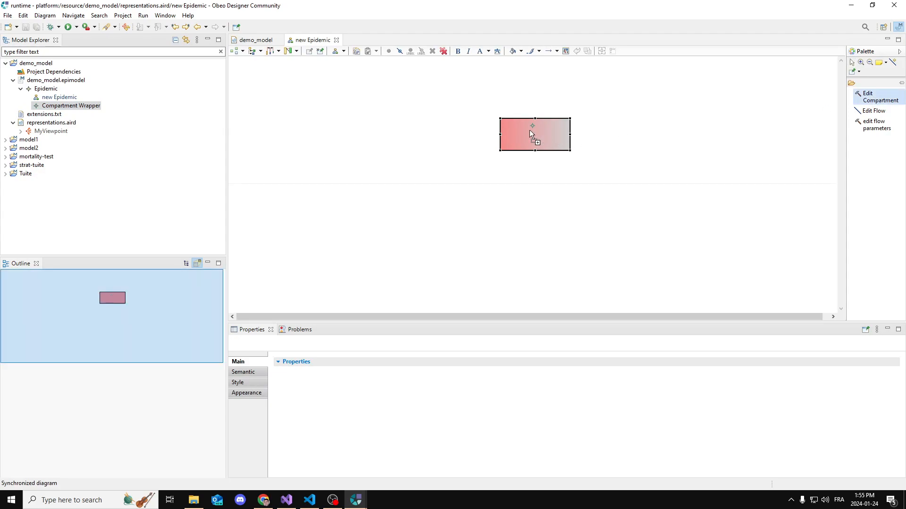
{"action": "left_click", "coordinate": [531, 132]}
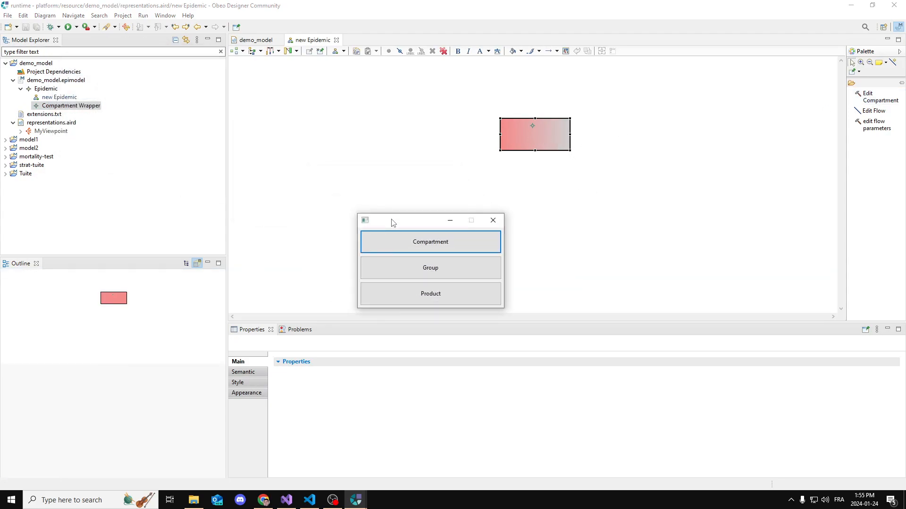
{"action": "left_click_drag", "start_coordinate": [409, 220], "coordinate": [382, 169]}
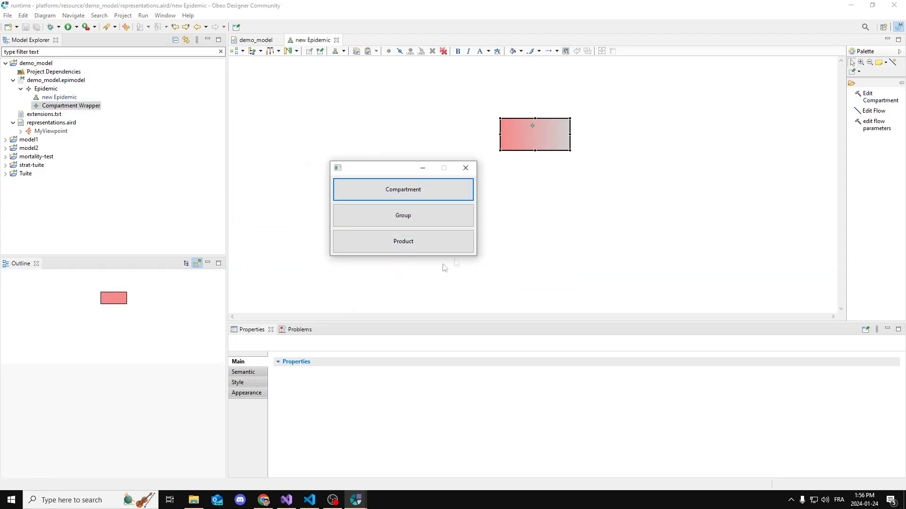
{"action": "left_click", "coordinate": [384, 236]}
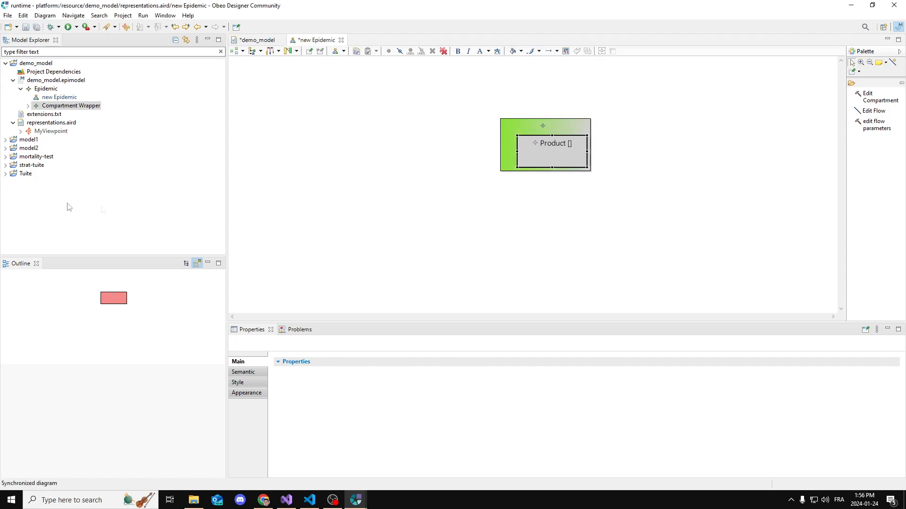
- Open the existing Epidemic diagram of the Tuite project to examine its nested groups and flows
{"action": "left_click", "coordinate": [5, 174]}
{"action": "left_click", "coordinate": [13, 208]}
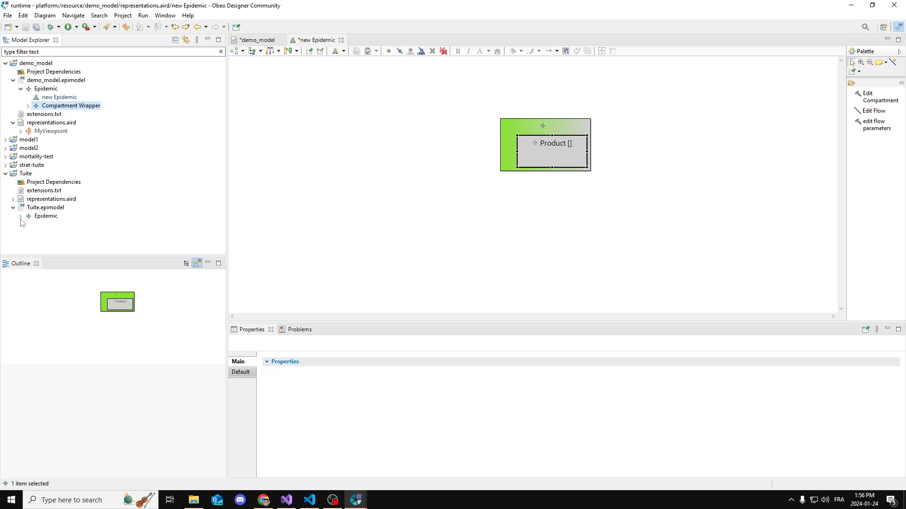
{"action": "left_click", "coordinate": [20, 216]}
{"action": "double_click", "coordinate": [59, 225]}
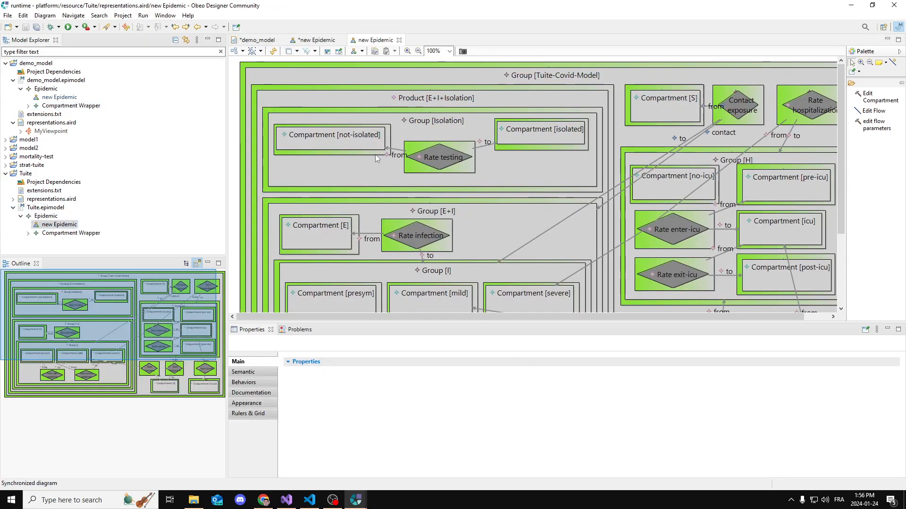
- Examine the Link compartment in the Epidemic diagram of the strat-tuite project and close both reference diagrams
{"action": "left_click", "coordinate": [5, 173]}
{"action": "left_click", "coordinate": [5, 166]}
{"action": "left_click", "coordinate": [12, 199]}
{"action": "left_click", "coordinate": [21, 207]}
{"action": "double_click", "coordinate": [56, 216]}
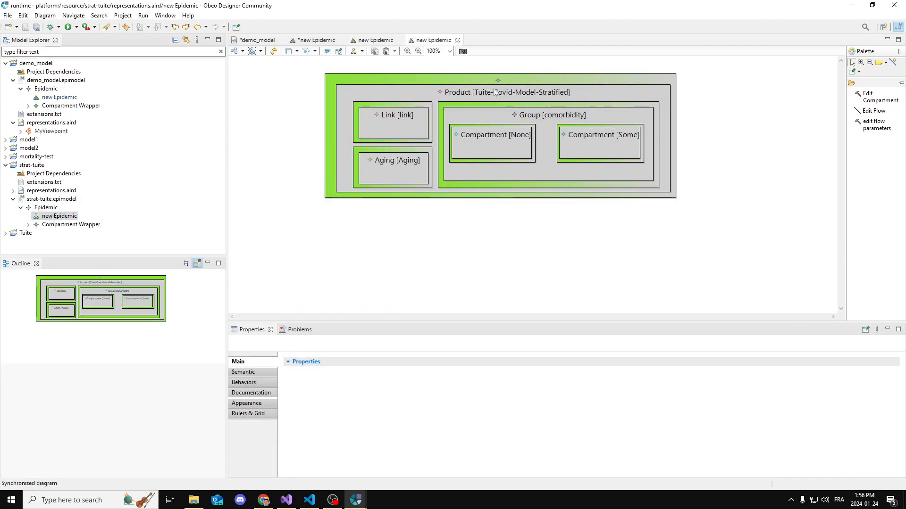
{"action": "left_click", "coordinate": [397, 121]}
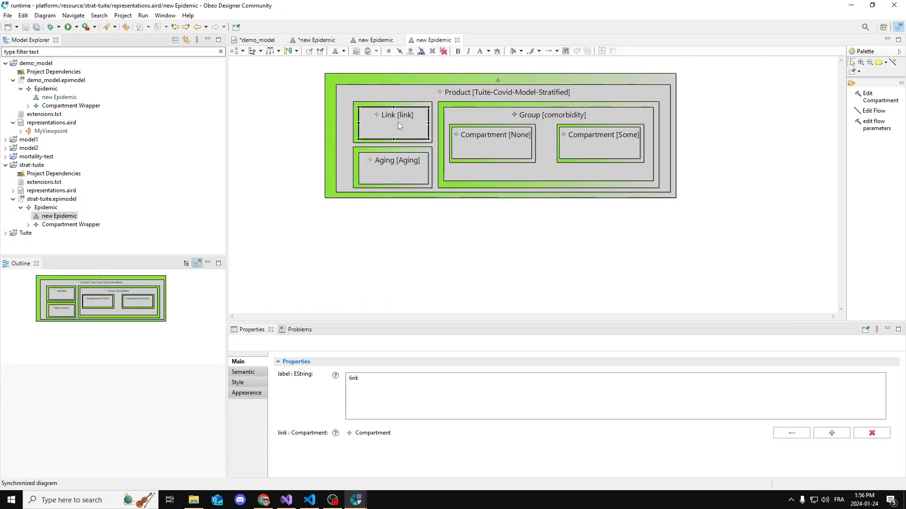
{"action": "left_click", "coordinate": [457, 40]}
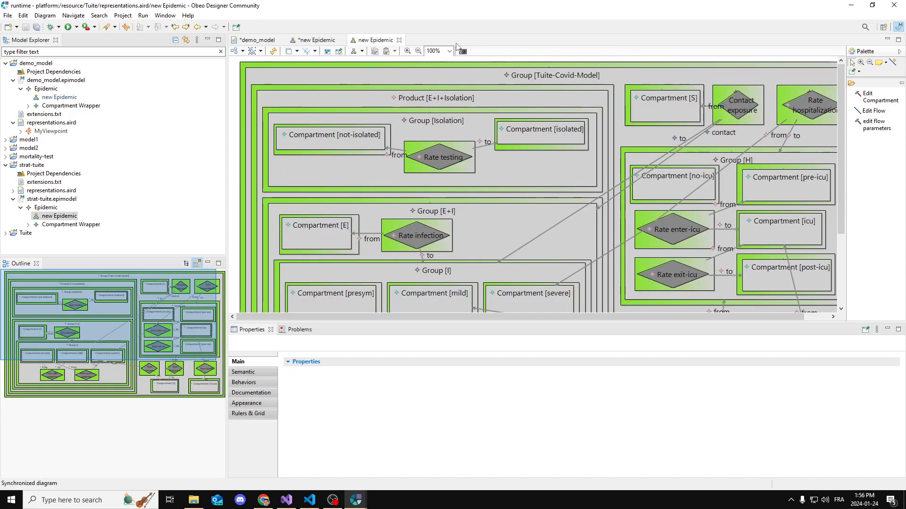
{"action": "left_click", "coordinate": [399, 40]}
- Enlarge the wrapper and the Product inside it, move them toward the diagram's upper-left area, and save
{"action": "left_click", "coordinate": [544, 155]}
{"action": "left_click_drag", "start_coordinate": [544, 151], "coordinate": [532, 146]}
{"action": "left_click", "coordinate": [579, 165]}
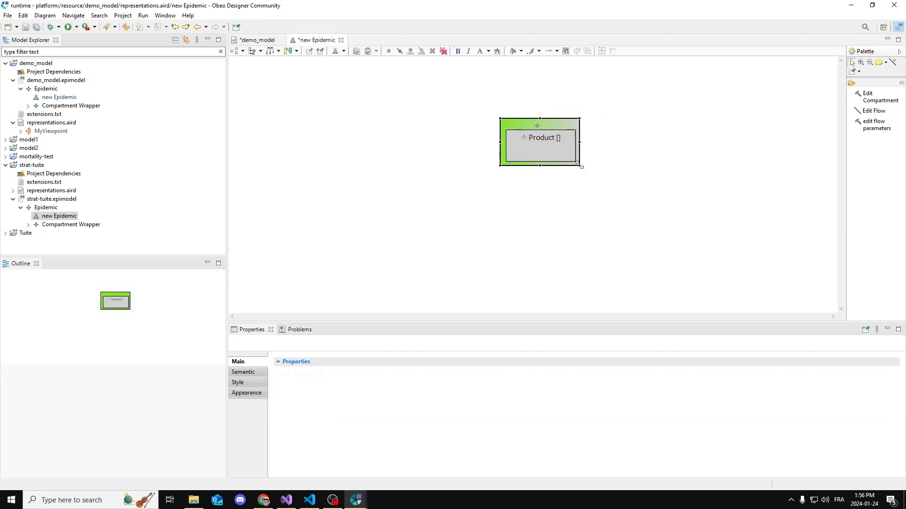
{"action": "left_click_drag", "start_coordinate": [580, 165], "coordinate": [806, 277]}
{"action": "left_click", "coordinate": [572, 160]}
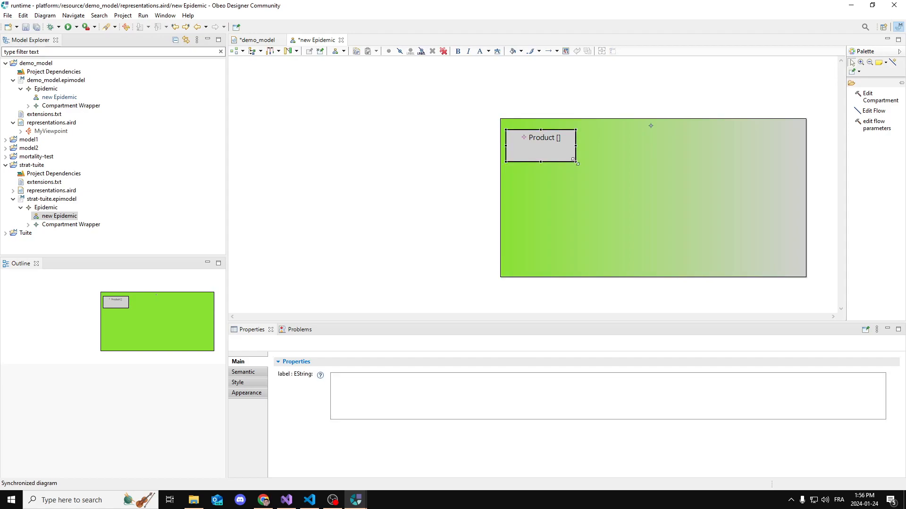
{"action": "left_click_drag", "start_coordinate": [576, 165], "coordinate": [801, 277]}
{"action": "left_click_drag", "start_coordinate": [709, 125], "coordinate": [494, 74]}
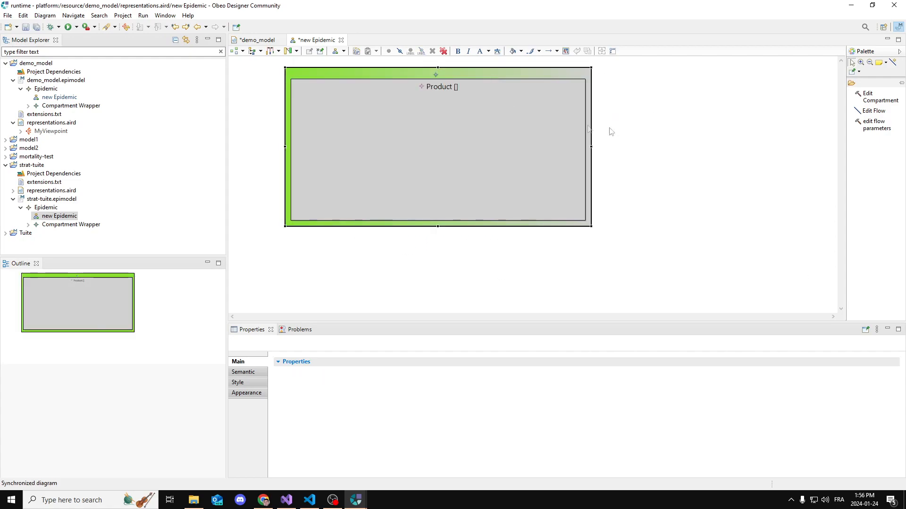
{"action": "left_click", "coordinate": [702, 126]}
- Add a Group compartment inside the Product
{"action": "left_click", "coordinate": [878, 97]}
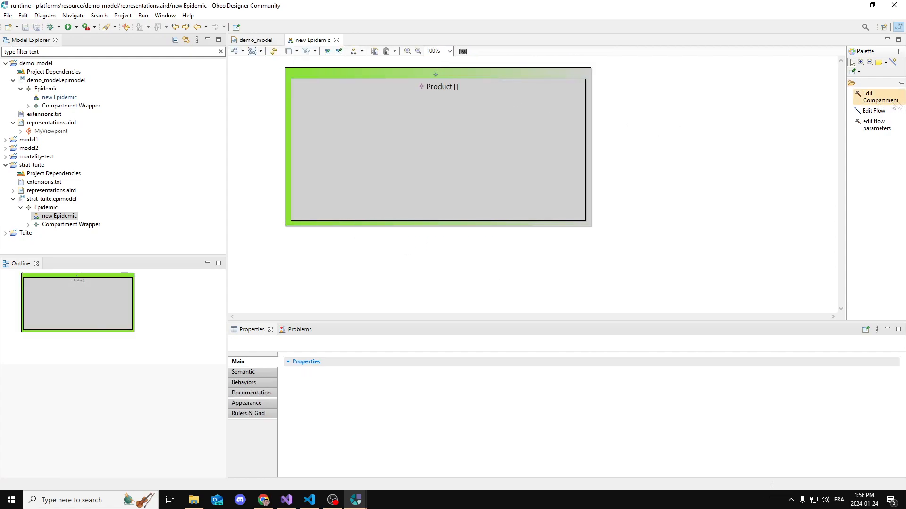
{"action": "left_click", "coordinate": [424, 105]}
{"action": "left_click", "coordinate": [101, 79]}
{"action": "left_click", "coordinate": [255, 61]}
{"action": "left_click", "coordinate": [97, 101]}
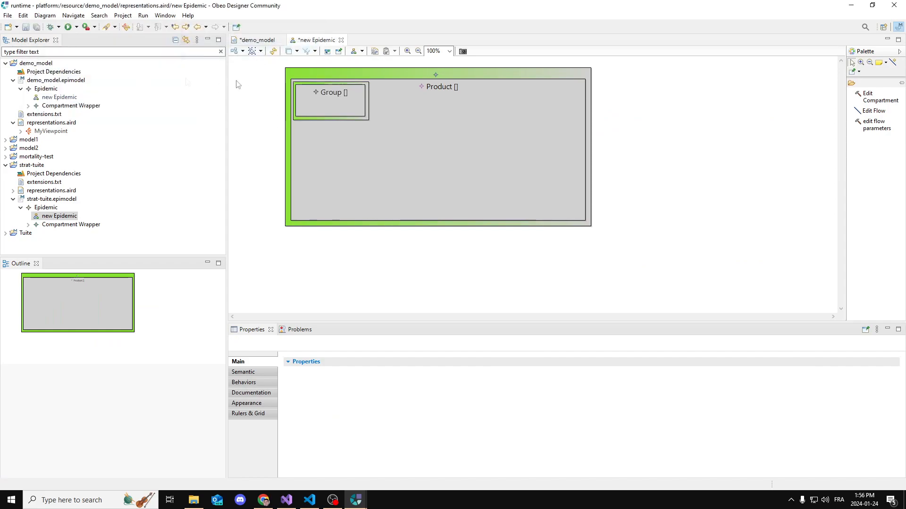
- Add a second Group to the Product and place it below and to the right of the first
{"action": "left_click", "coordinate": [434, 148]}
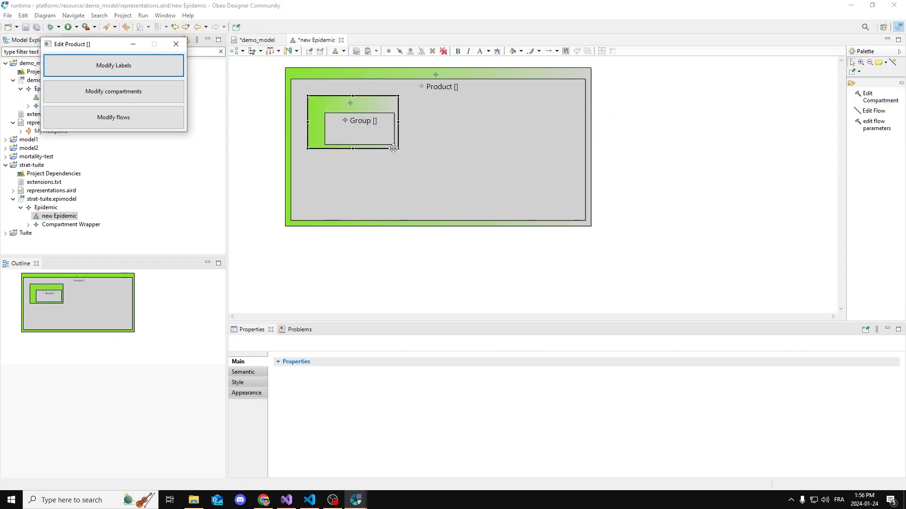
{"action": "left_click", "coordinate": [111, 91]}
{"action": "left_click", "coordinate": [268, 92]}
{"action": "left_click", "coordinate": [161, 93]}
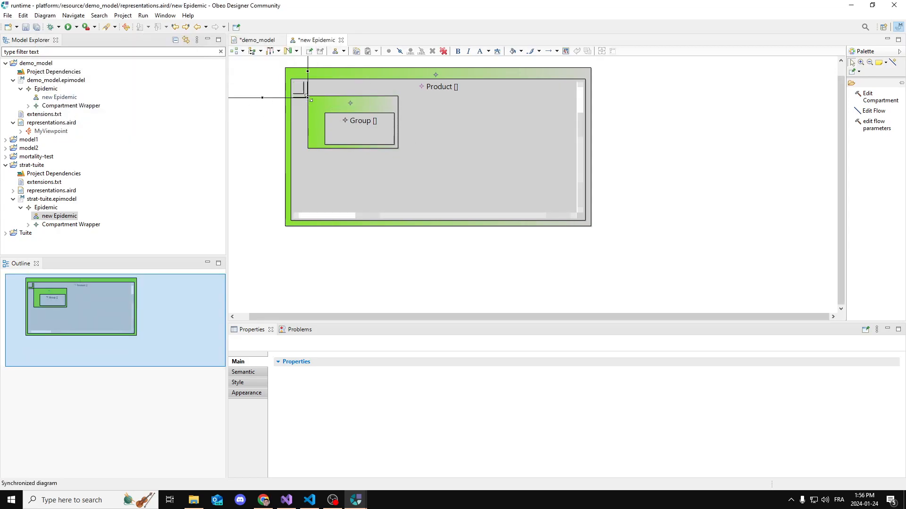
{"action": "left_click_drag", "start_coordinate": [306, 89], "coordinate": [533, 182]}
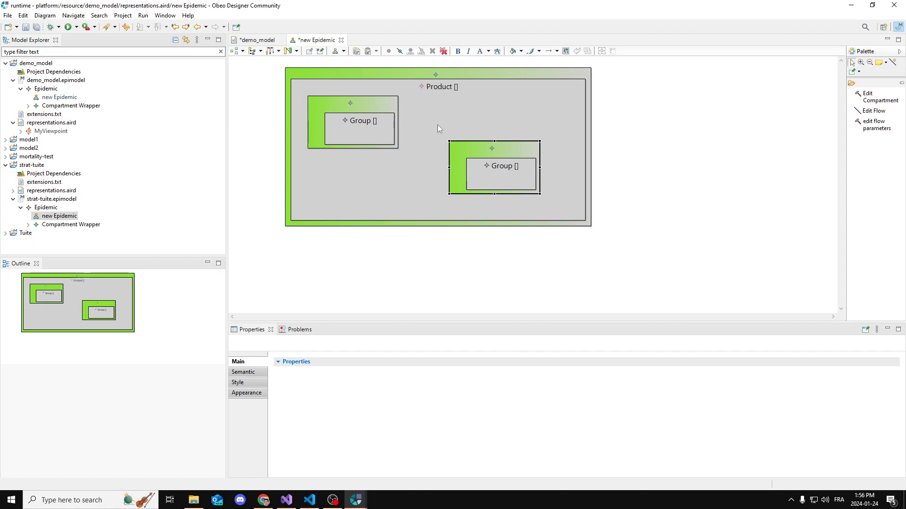
- Move the first Group toward the upper-left corner of its wrapper so the wrapper fits it tightly
{"action": "left_click", "coordinate": [382, 114]}
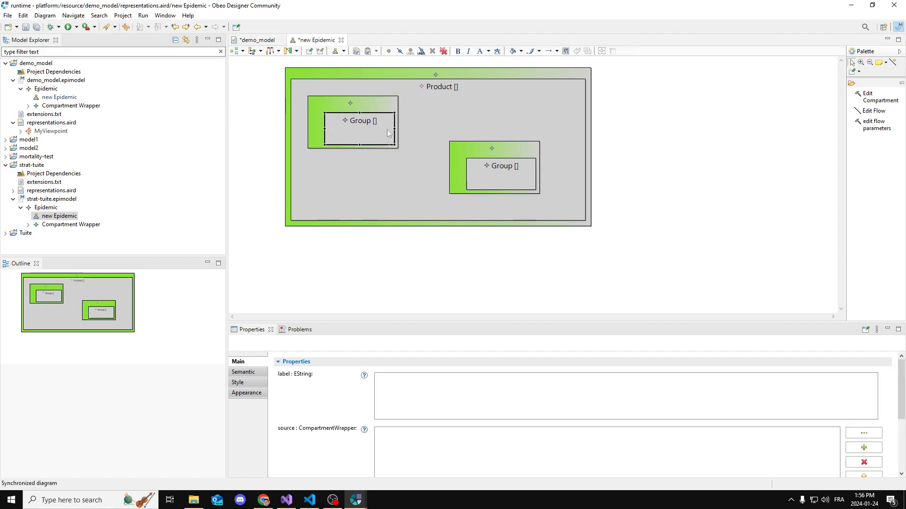
{"action": "left_click", "coordinate": [444, 394]}
{"action": "right_click", "coordinate": [345, 119]}
{"action": "left_click", "coordinate": [335, 122]}
{"action": "left_click_drag", "start_coordinate": [335, 123], "coordinate": [322, 113]}
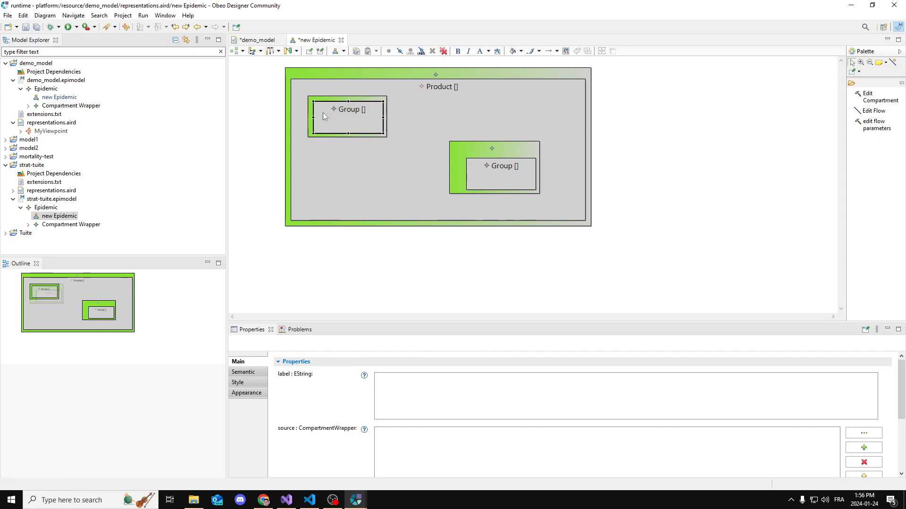
{"action": "right_click", "coordinate": [349, 127]}
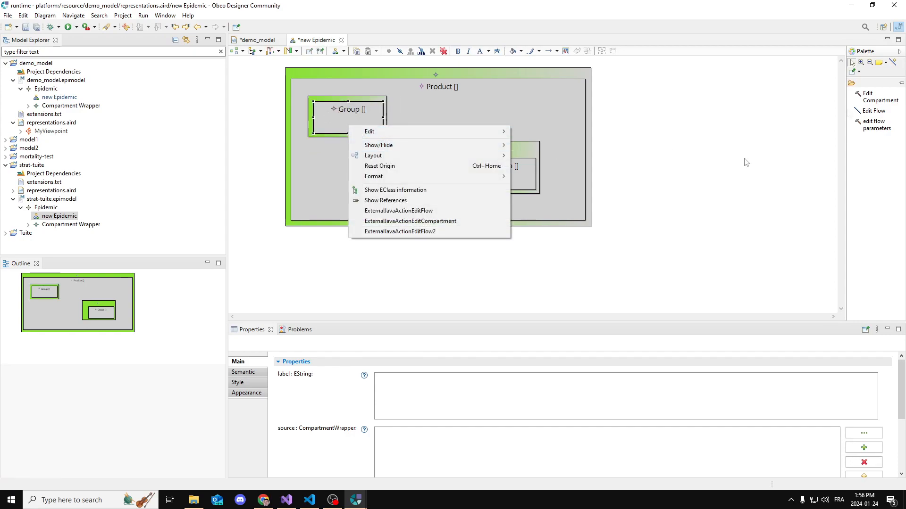
{"action": "left_click", "coordinate": [446, 394]}
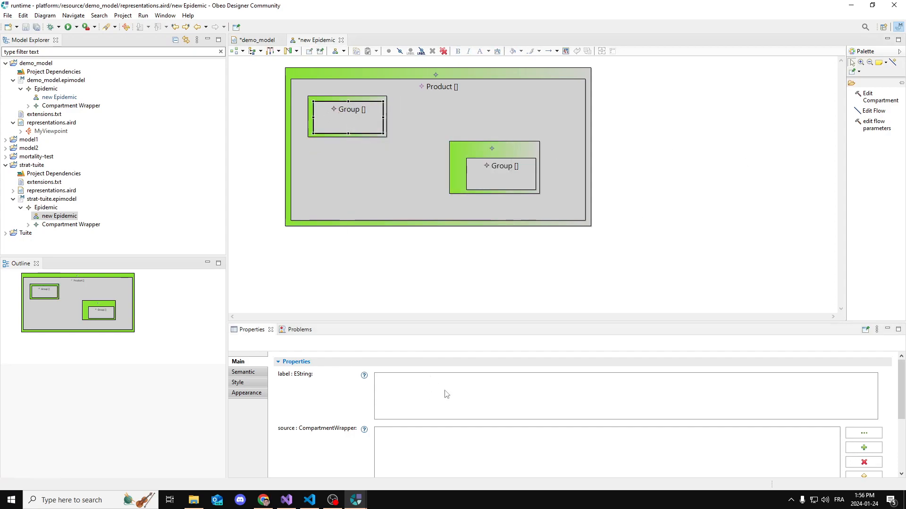
{"action": "left_click", "coordinate": [870, 97]}
{"action": "left_click", "coordinate": [341, 127]}
{"action": "left_click", "coordinate": [151, 105]}
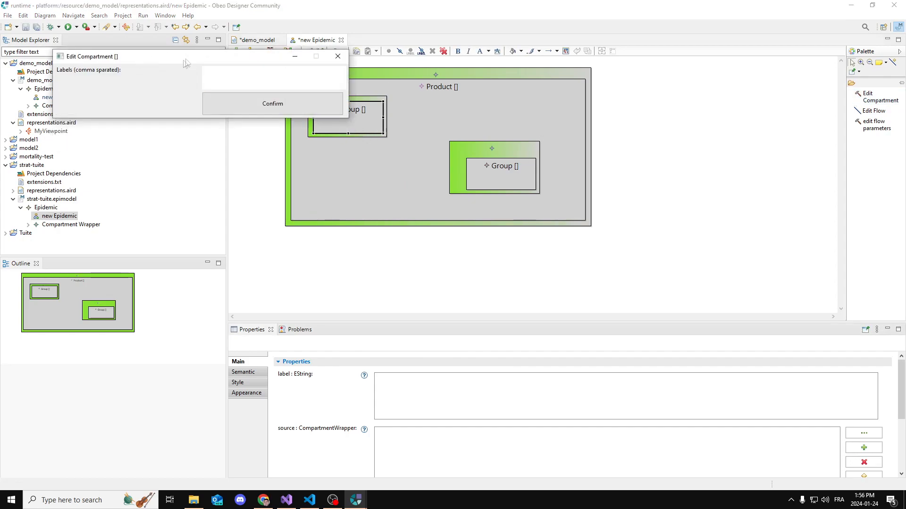
{"action": "left_click", "coordinate": [341, 57]}
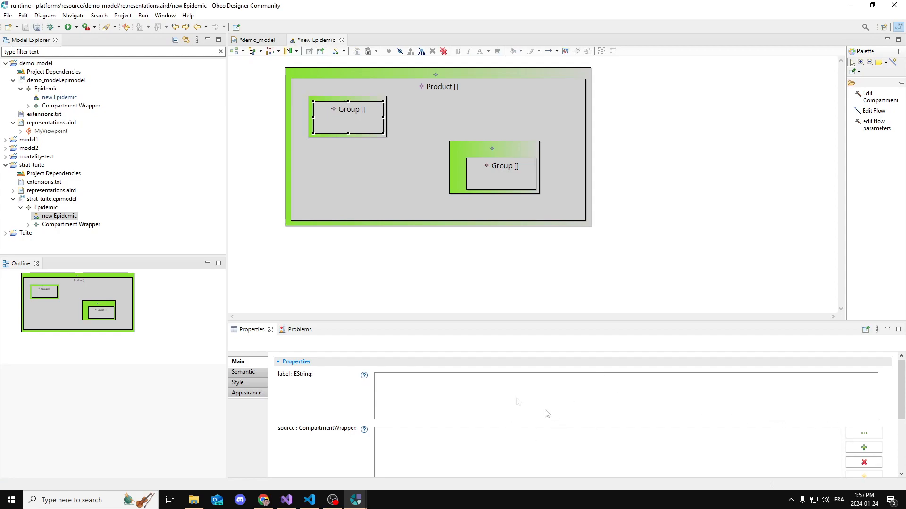
{"action": "left_click_drag", "start_coordinate": [304, 386], "coordinate": [373, 386]}
{"action": "left_click_drag", "start_coordinate": [295, 376], "coordinate": [305, 376]}
- Label the first Group in the Product Age
{"action": "left_click", "coordinate": [872, 97]}
{"action": "left_click", "coordinate": [347, 112]}
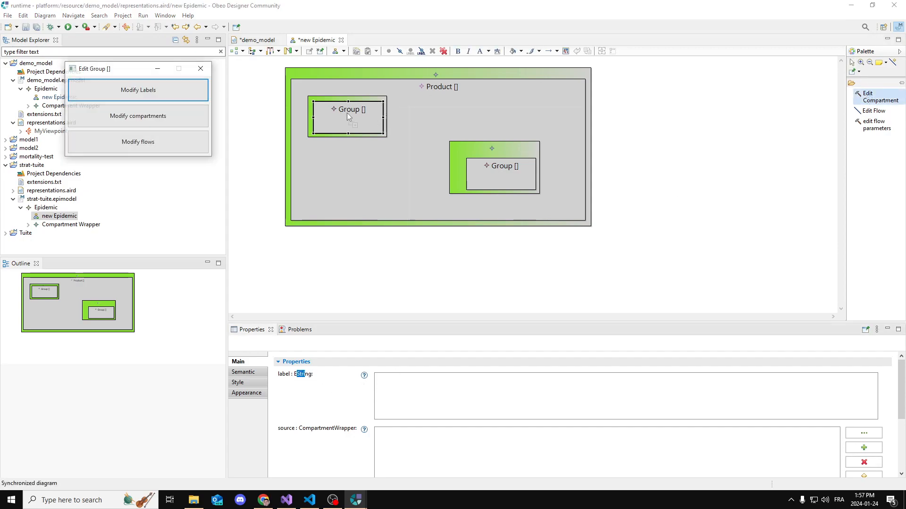
{"action": "left_click", "coordinate": [172, 97]}
{"action": "type", "text": "Age"}
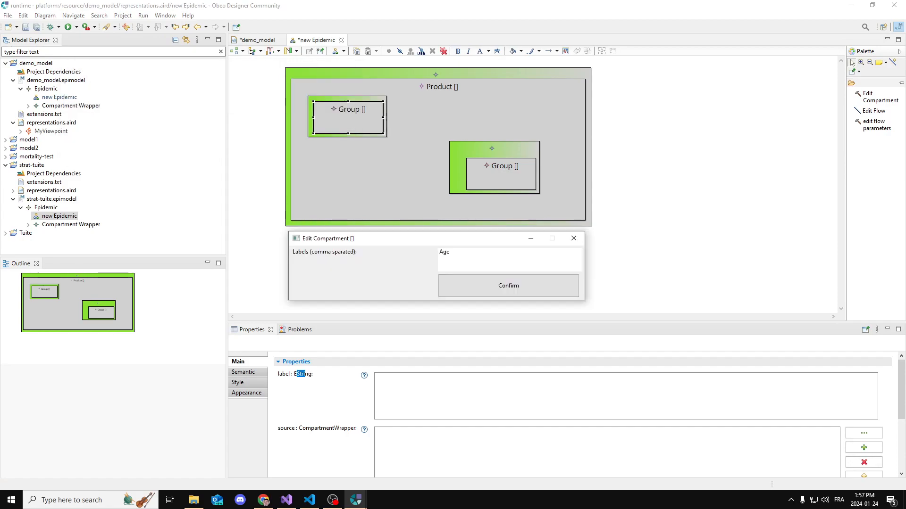
{"action": "left_click", "coordinate": [533, 289]}
- Label the second Group in the Product Disease
{"action": "left_click", "coordinate": [856, 97]}
{"action": "left_click", "coordinate": [487, 183]}
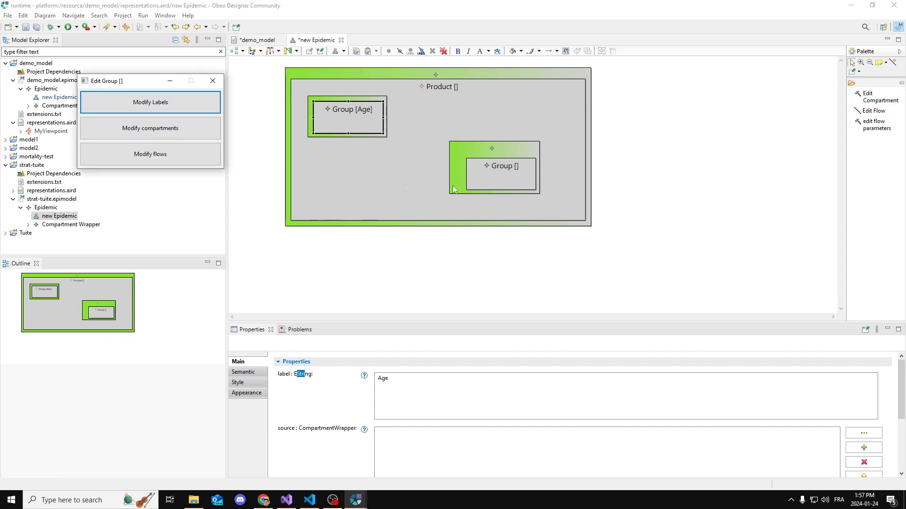
{"action": "left_click", "coordinate": [184, 102]}
{"action": "type", "text": "D"}
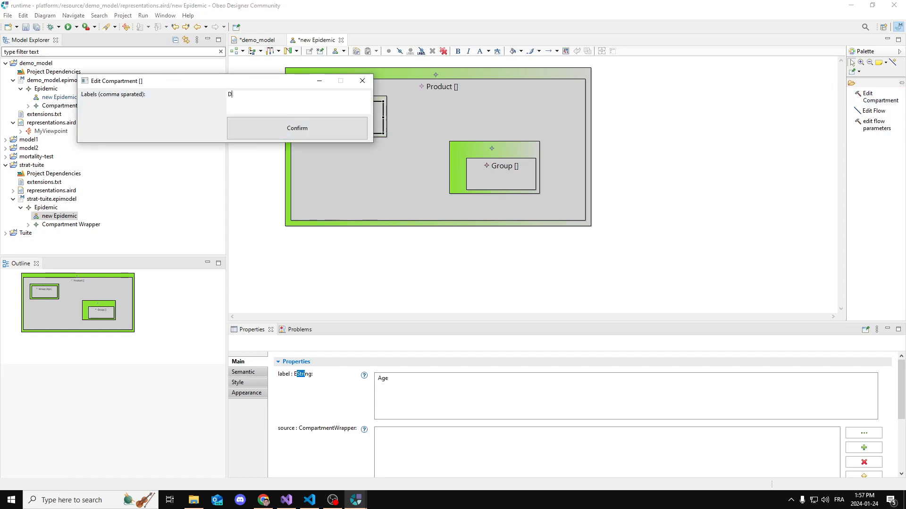
{"action": "left_click", "coordinate": [350, 134]}
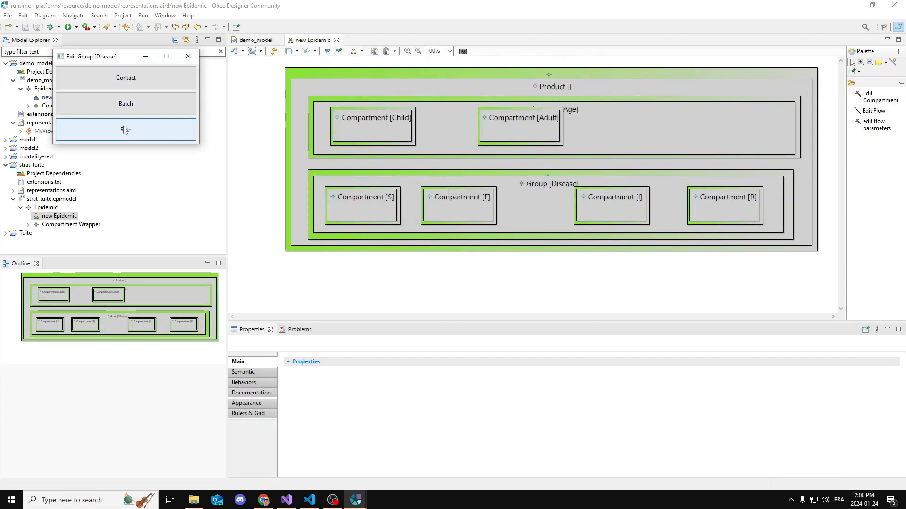
- Add a Contact flow with the id exposure to the Disease group and place it below compartment E
{"action": "left_click", "coordinate": [125, 78]}
{"action": "left_click_drag", "start_coordinate": [368, 192], "coordinate": [549, 221]}
{"action": "left_click", "coordinate": [516, 248]}
{"action": "left_click", "coordinate": [500, 243], "text": "ctrl"}
{"action": "left_click", "coordinate": [493, 237], "text": "ctrl"}
{"action": "left_click", "coordinate": [494, 228], "text": "ctrl"}
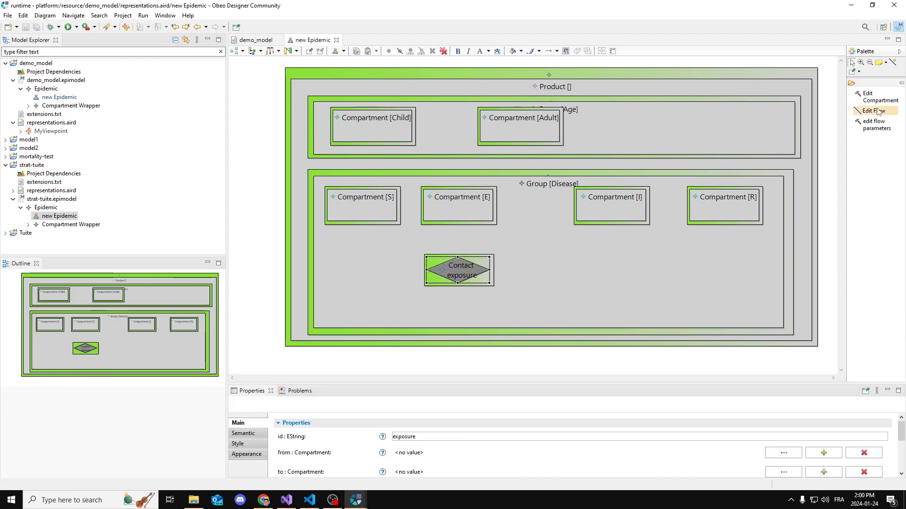
- Connect the exposure flow to the Disease compartments, setting its from to S and its contact to I
{"action": "left_click", "coordinate": [875, 111]}
{"action": "left_click", "coordinate": [445, 268]}
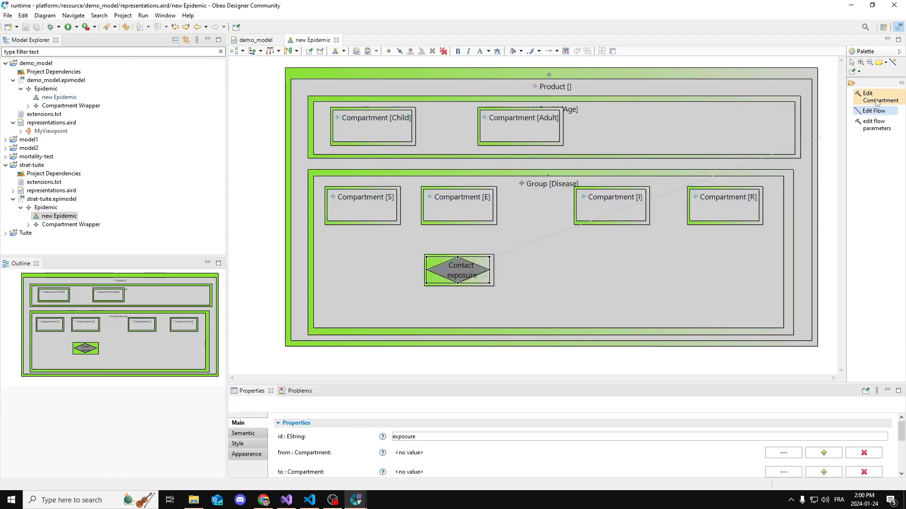
{"action": "left_click", "coordinate": [368, 211]}
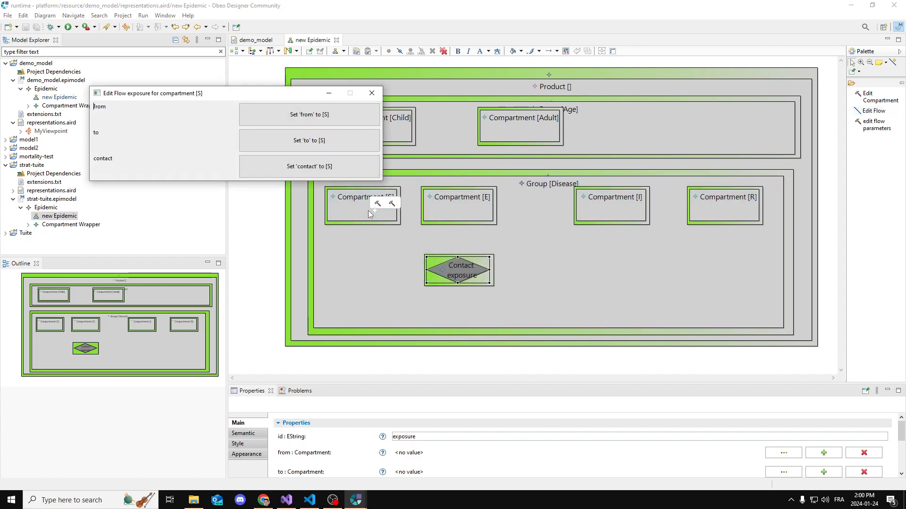
{"action": "left_click", "coordinate": [291, 122]}
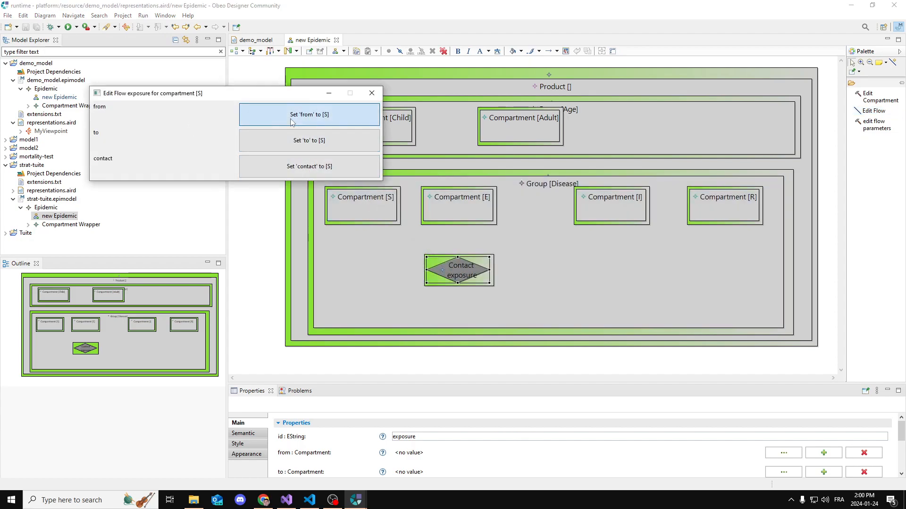
{"action": "left_click", "coordinate": [873, 111]}
{"action": "left_click", "coordinate": [458, 271]}
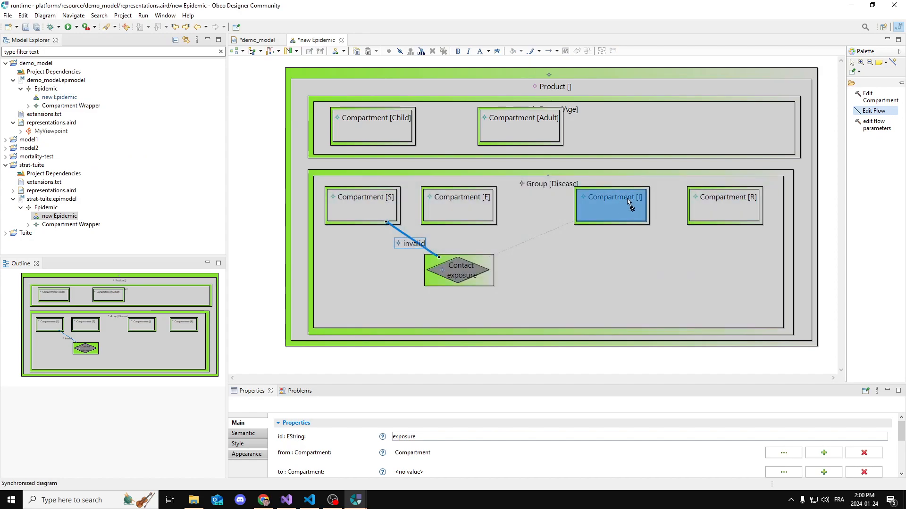
{"action": "left_click", "coordinate": [611, 208]}
{"action": "left_click", "coordinate": [344, 177]}
- Set the exposure flow's to connection to compartment E and save the diagram
{"action": "left_click", "coordinate": [873, 110]}
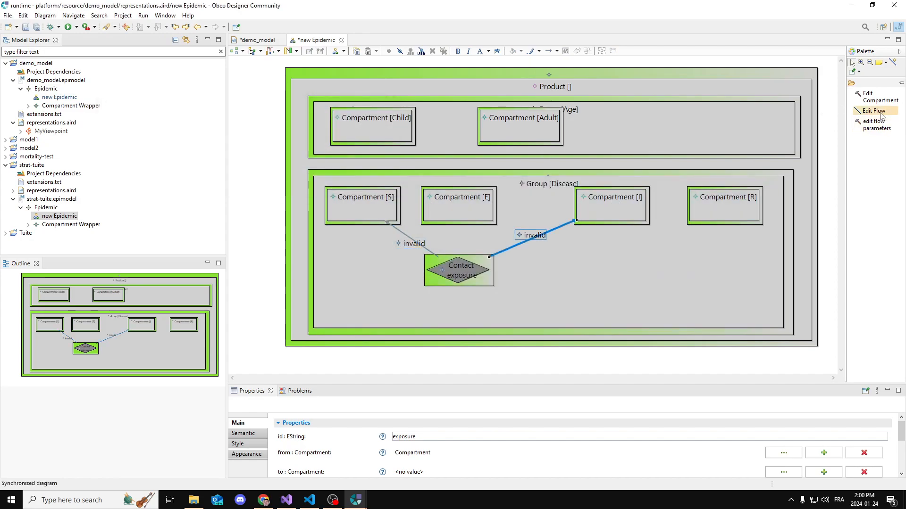
{"action": "left_click", "coordinate": [457, 272]}
{"action": "left_click", "coordinate": [458, 208]}
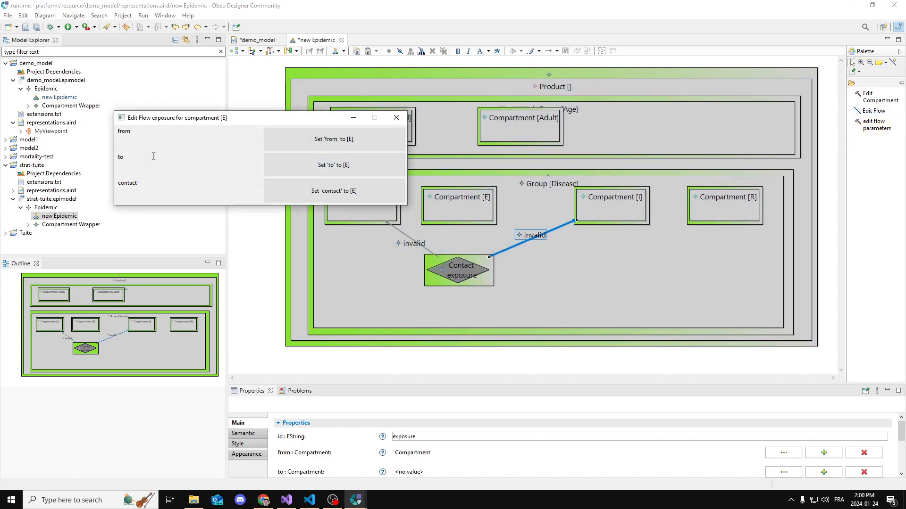
{"action": "left_click", "coordinate": [334, 165]}
{"action": "left_click", "coordinate": [513, 258]}
{"action": "key", "text": "ctrl+s"}
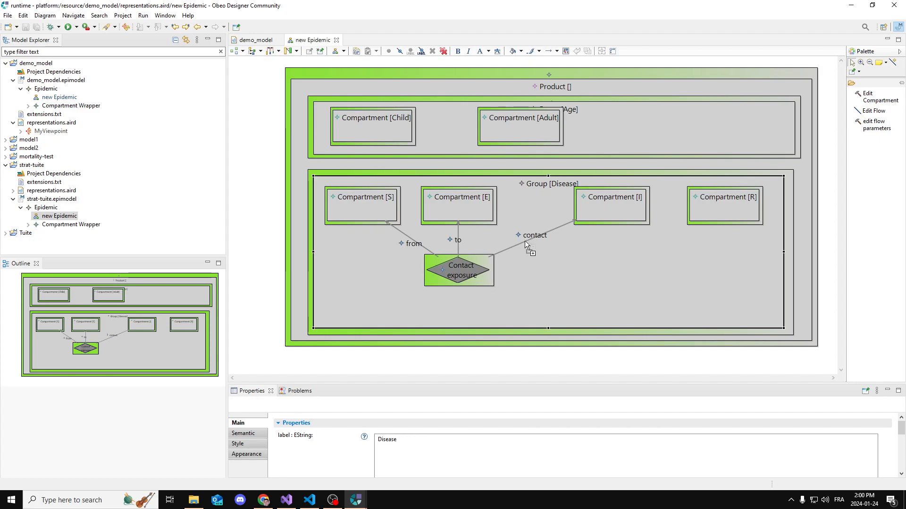
- Inspect the error trace in the main workspace's console and return to the runtime diagram
{"action": "left_click", "coordinate": [356, 500]}
{"action": "left_click", "coordinate": [411, 442]}
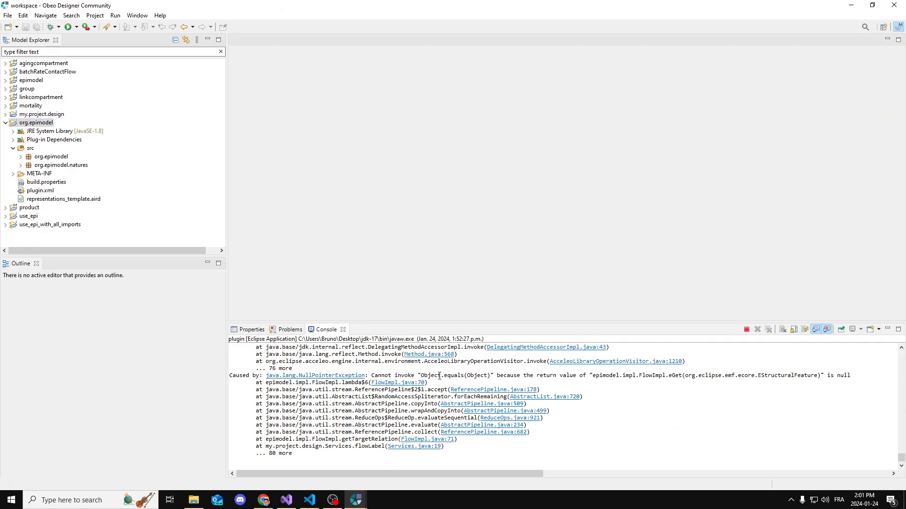
{"action": "left_click_drag", "start_coordinate": [447, 376], "coordinate": [457, 376]}
{"action": "left_click_drag", "start_coordinate": [458, 376], "coordinate": [454, 376]}
{"action": "left_click", "coordinate": [489, 384]}
{"action": "left_click", "coordinate": [357, 500]}
{"action": "left_click", "coordinate": [302, 448]}
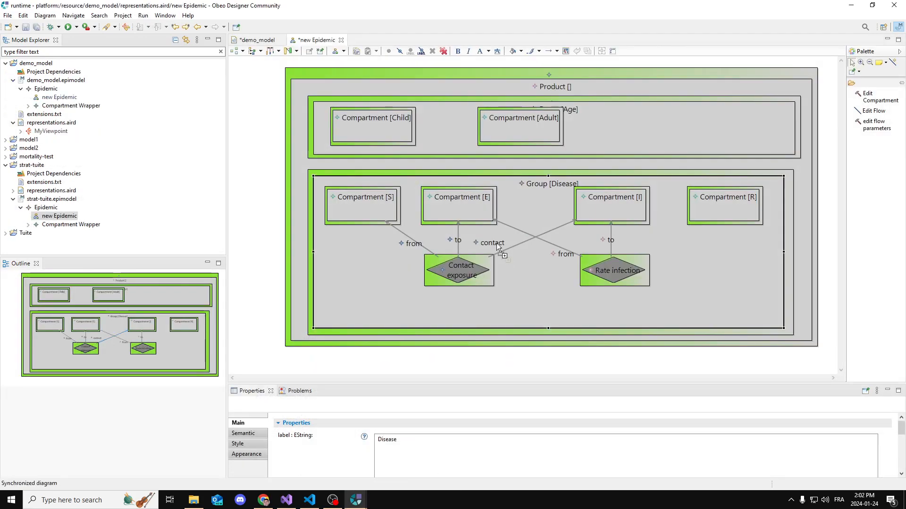
- Move the exposure flow's contact label slightly closer to the Contact exposure node and save the diagram
{"action": "left_click", "coordinate": [496, 247]}
{"action": "left_click_drag", "start_coordinate": [499, 249], "coordinate": [494, 250]}
{"action": "key", "text": "ctrl+s"}
{"action": "left_click", "coordinate": [507, 267]}
{"action": "key", "text": "ctrl+s"}
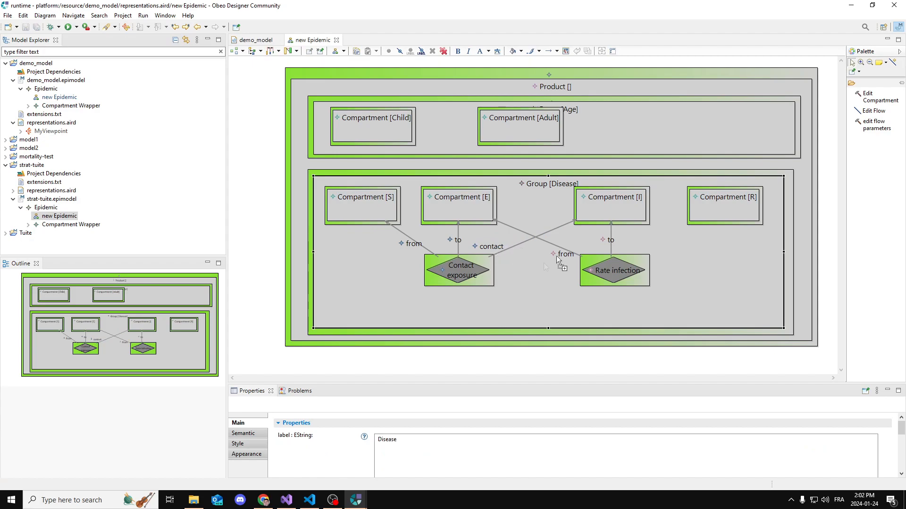
- Move the infection flow's from and to labels closer to the Rate infection node and save the diagram
{"action": "left_click_drag", "start_coordinate": [610, 240], "coordinate": [589, 251]}
{"action": "left_click", "coordinate": [568, 327]}
{"action": "key", "text": "ctrl+s"}
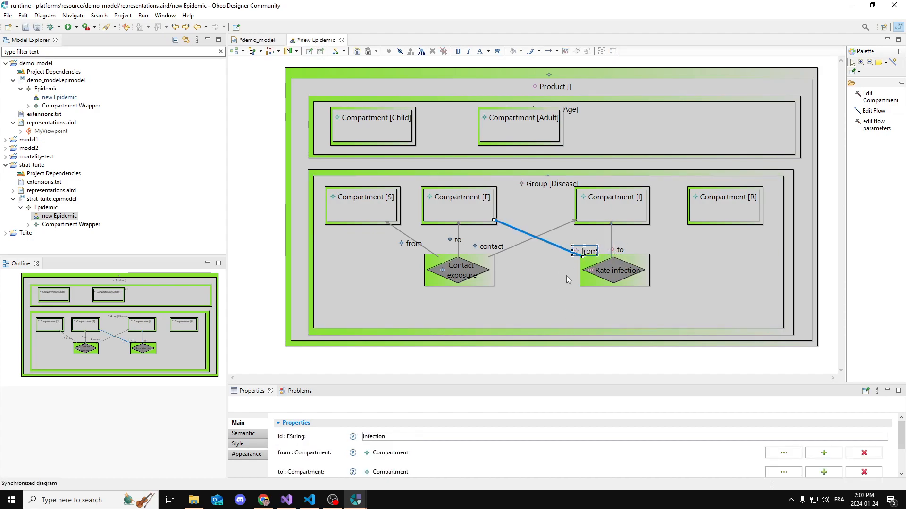
{"action": "left_click", "coordinate": [556, 284]}
{"action": "key", "text": "ctrl+s"}
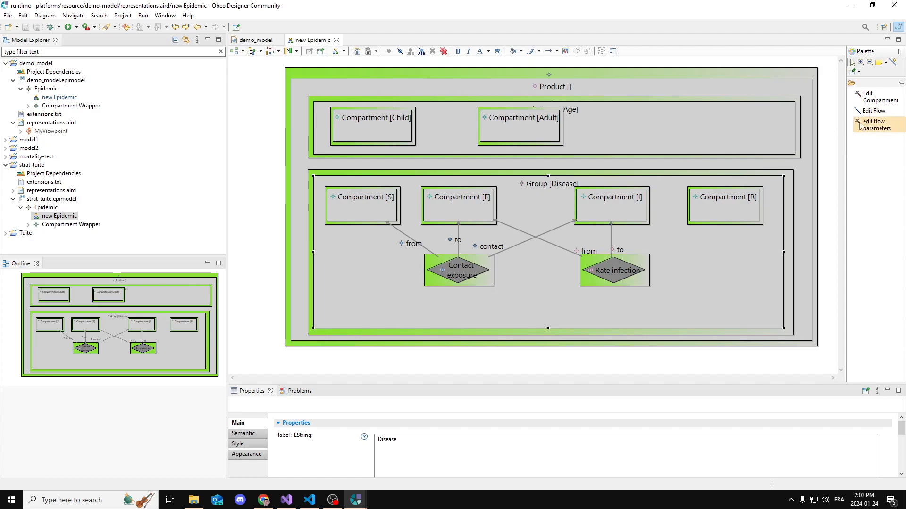
- Add a Rate flow to the Disease group and place it below compartment R
{"action": "left_click", "coordinate": [876, 104]}
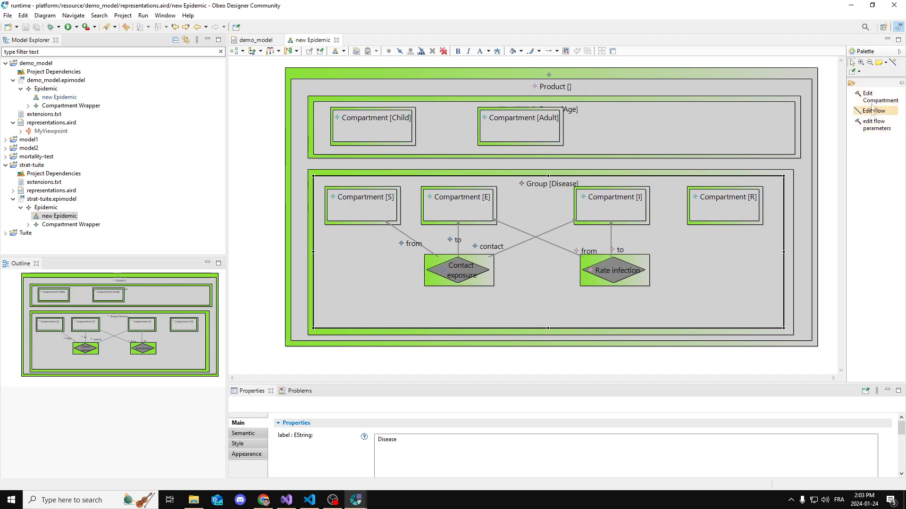
{"action": "left_click", "coordinate": [733, 258]}
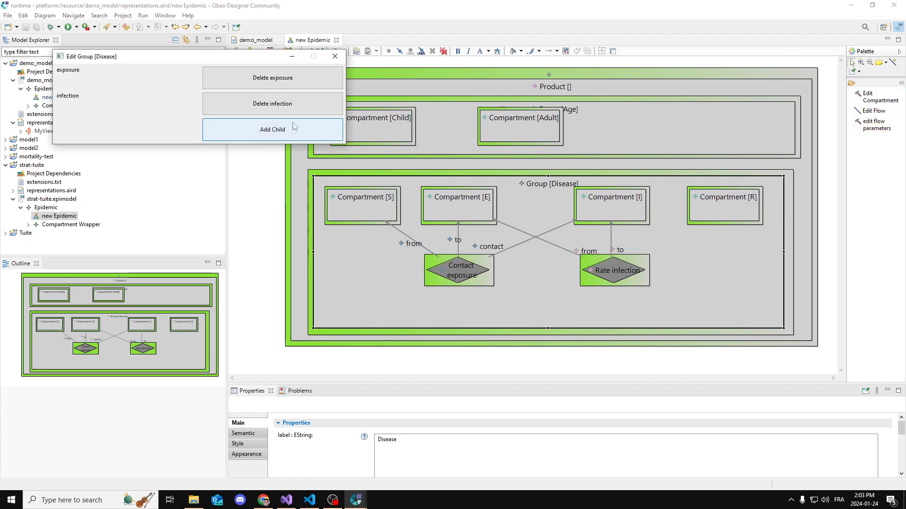
{"action": "left_click", "coordinate": [151, 131]}
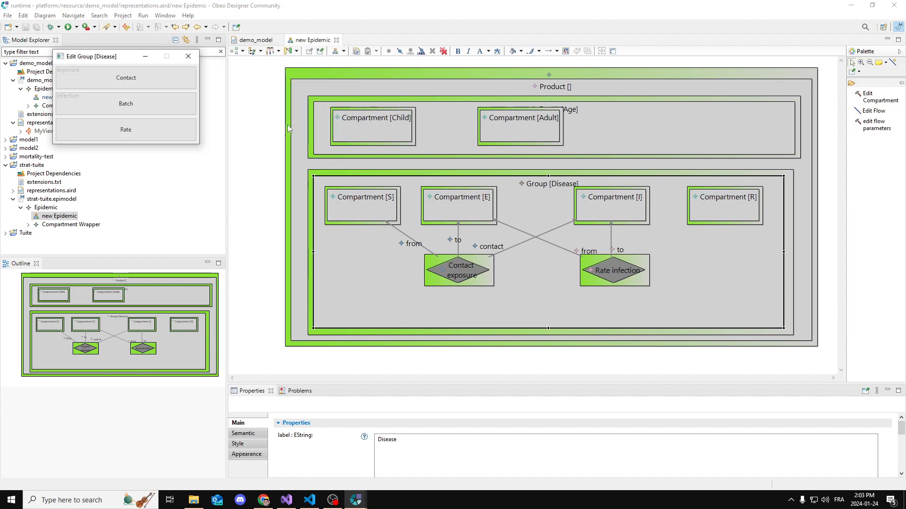
{"action": "left_click", "coordinate": [135, 129]}
{"action": "left_click_drag", "start_coordinate": [655, 250], "coordinate": [749, 285]}
{"action": "left_click", "coordinate": [699, 267]}
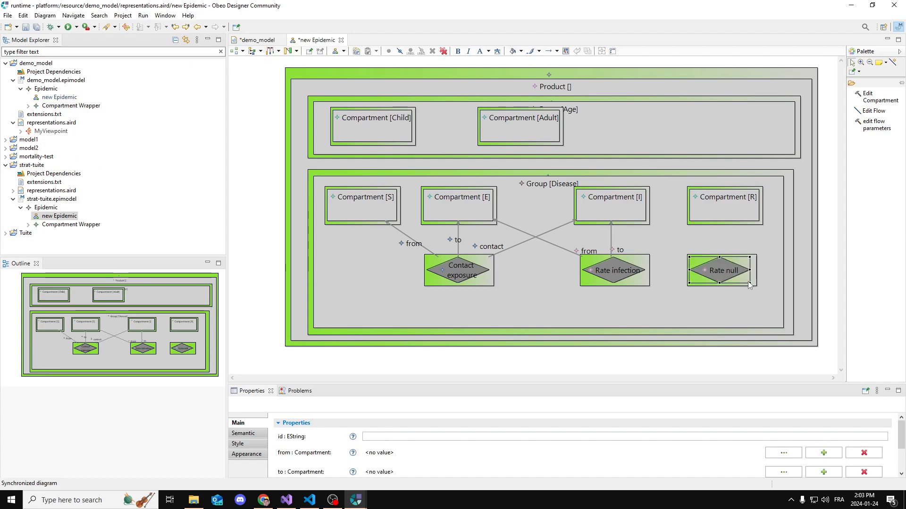
- Set the new Rate flow's id to recovery and save the diagram
{"action": "left_click", "coordinate": [416, 435]}
{"action": "type", "text": "recovery"}
{"action": "key", "text": "Return"}
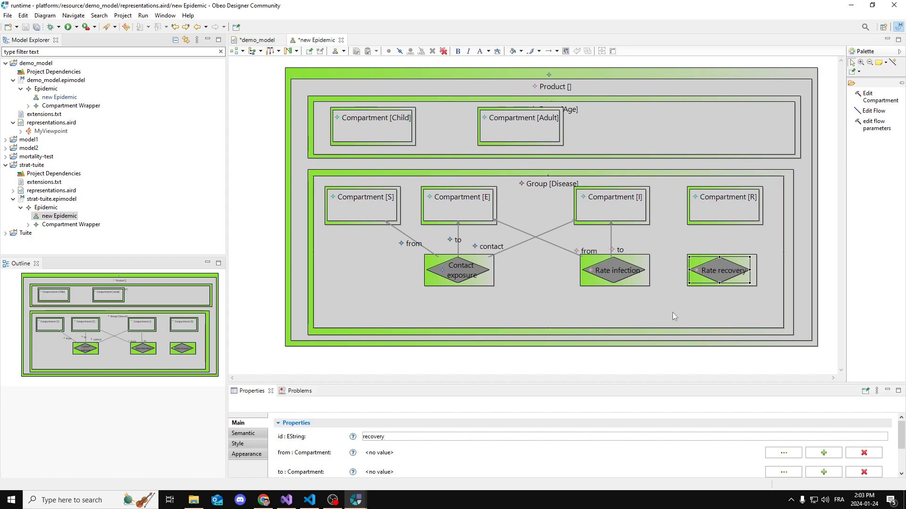
{"action": "left_click", "coordinate": [674, 316]}
{"action": "key", "text": "ctrl+s"}
- Connect the recovery flow to the Disease compartments, setting its from to I and its to to R
{"action": "left_click", "coordinate": [873, 110]}
{"action": "left_click", "coordinate": [719, 270]}
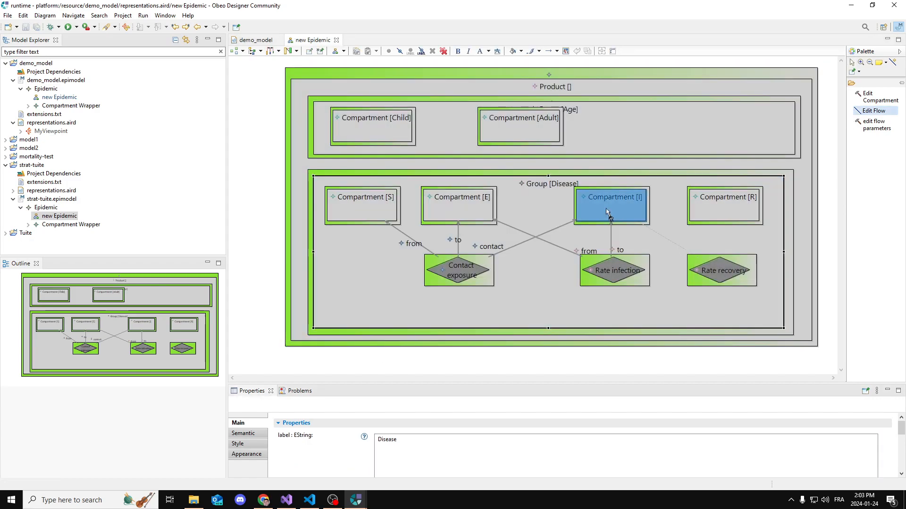
{"action": "left_click", "coordinate": [606, 208]}
{"action": "left_click", "coordinate": [285, 90]}
{"action": "left_click", "coordinate": [717, 264]}
{"action": "left_click", "coordinate": [722, 212]}
{"action": "left_click", "coordinate": [302, 134]}
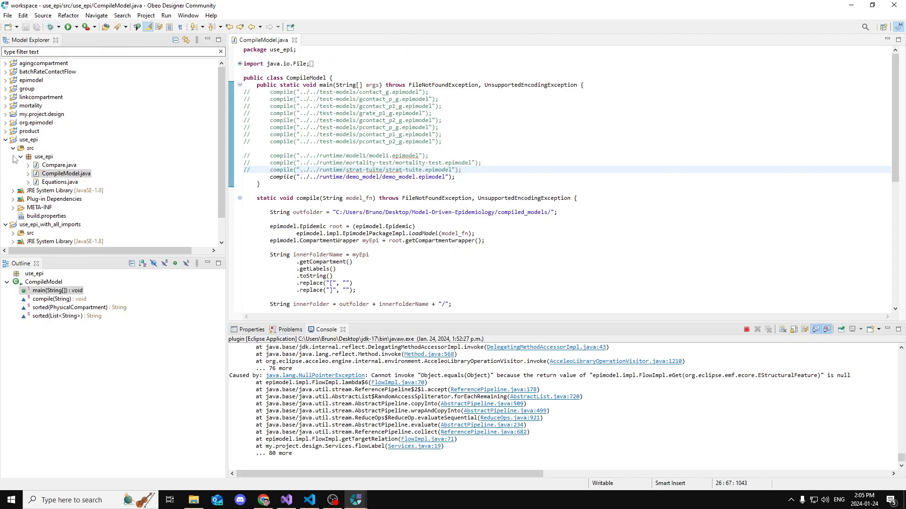
- Collapse the use_epi and use_epi_with_all_imports projects and place the cursor at the end of CompileModel's main method
{"action": "left_click", "coordinate": [20, 157]}
{"action": "left_click", "coordinate": [13, 148]}
{"action": "left_click", "coordinate": [5, 140]}
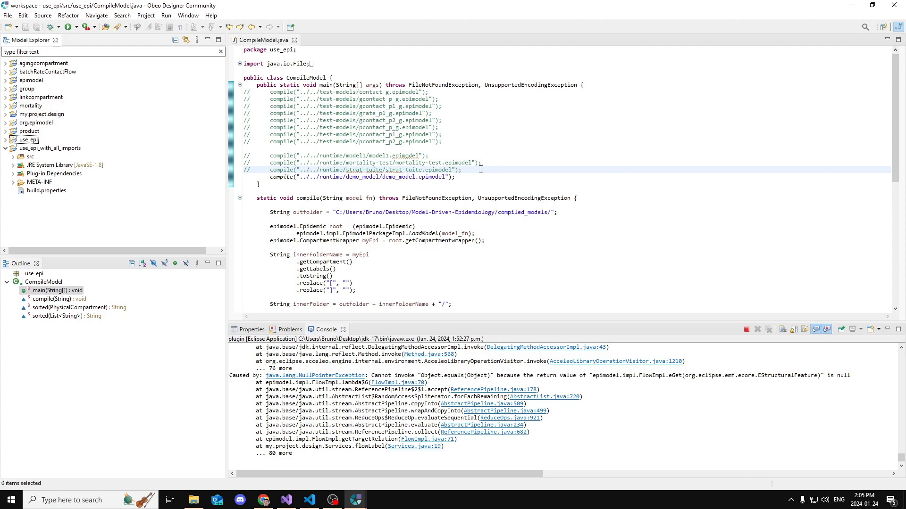
{"action": "left_click", "coordinate": [4, 148]}
{"action": "left_click", "coordinate": [406, 184]}
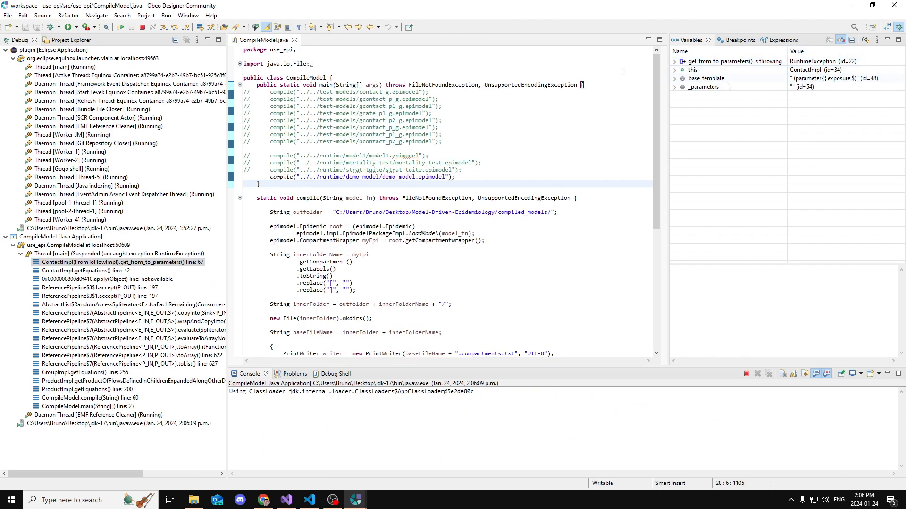
- Terminate the suspended CompileModel debug run and switch to the runtime window with the Epidemic diagram
{"action": "left_click", "coordinate": [142, 26]}
{"action": "left_click", "coordinate": [356, 501]}
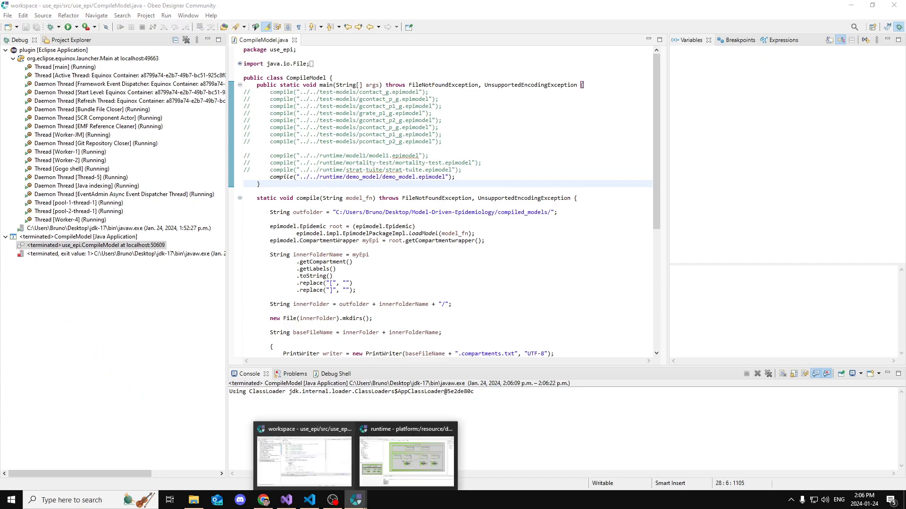
{"action": "left_click", "coordinate": [407, 462]}
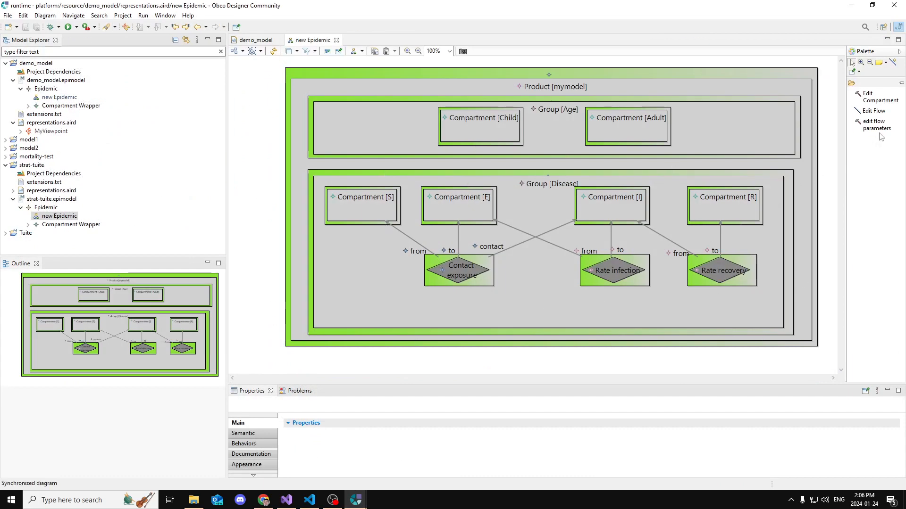
{"action": "left_click", "coordinate": [356, 500]}
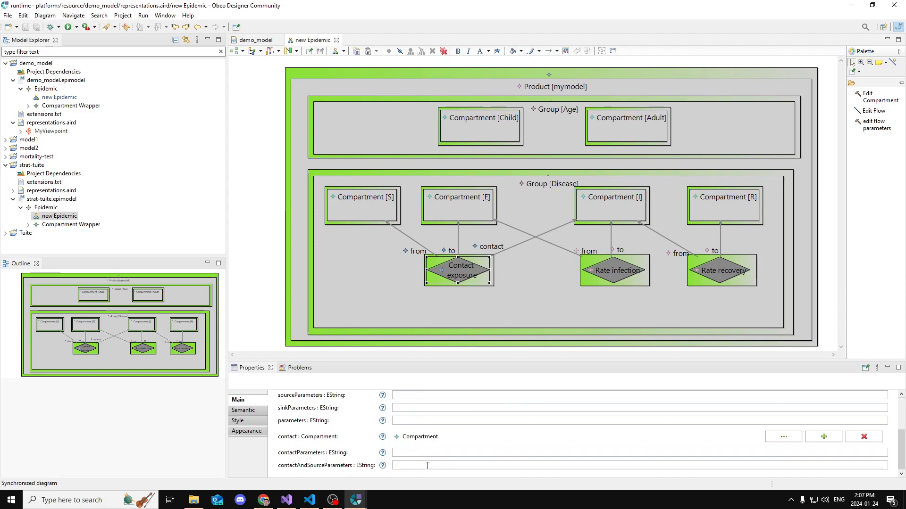
- Set the exposure flow's contactAndSourceParameters to contact_matrix and its parameters to inverse_population
{"action": "left_click", "coordinate": [415, 466]}
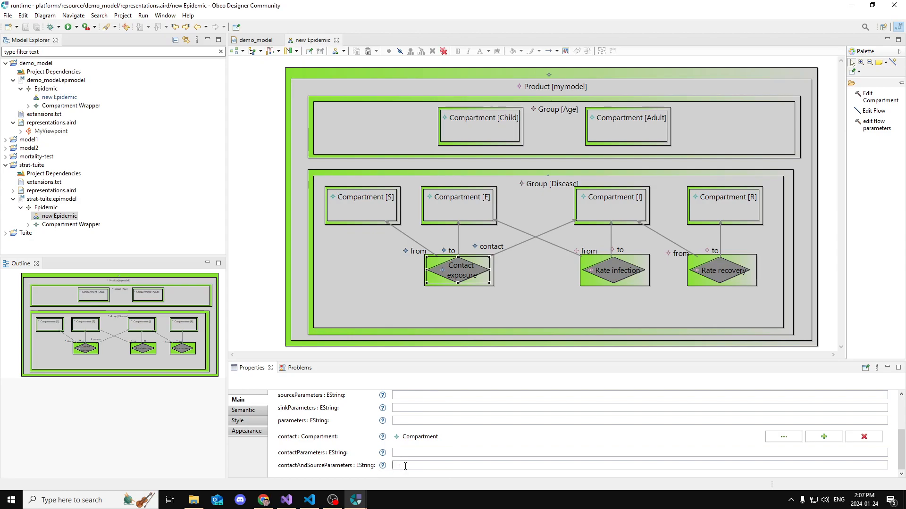
{"action": "key", "text": "BackSpace"}
{"action": "type", "text": "ontact_matrix"}
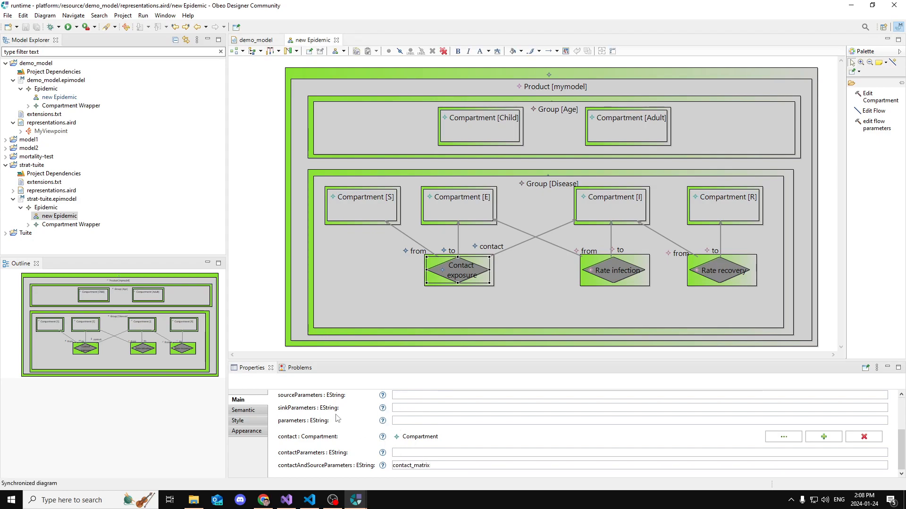
{"action": "left_click", "coordinate": [414, 424]}
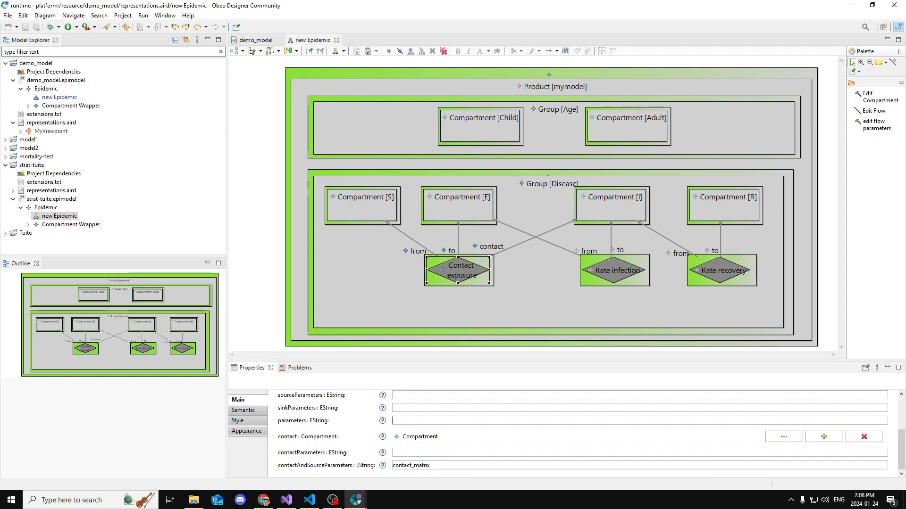
{"action": "type", "text": "inverse_population"}
{"action": "left_click", "coordinate": [487, 314]}
{"action": "mouse_move", "coordinate": [463, 305]}
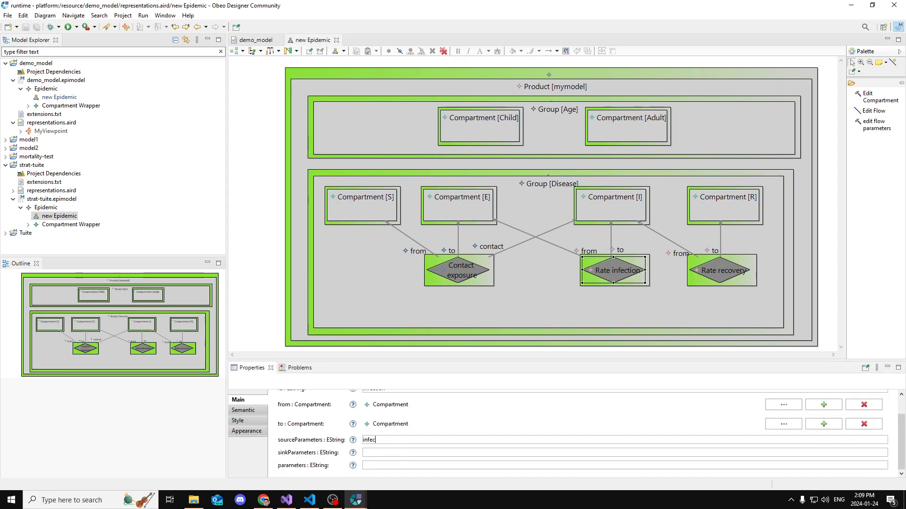
- Set sourceParameters to infection_parameter for the infection flow and to recovery_parameter for the recovery flow
{"action": "type", "text": "on_parameter"}
{"action": "left_click", "coordinate": [717, 267]}
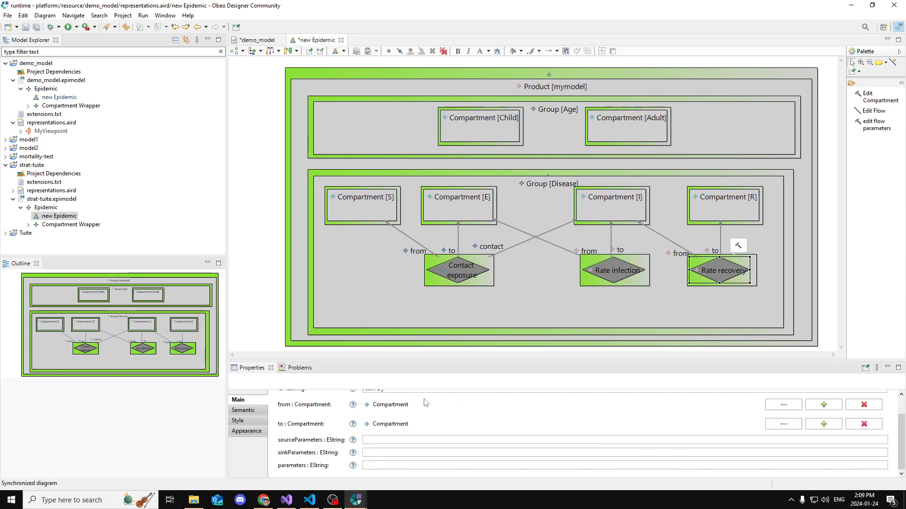
{"action": "left_click", "coordinate": [376, 440]}
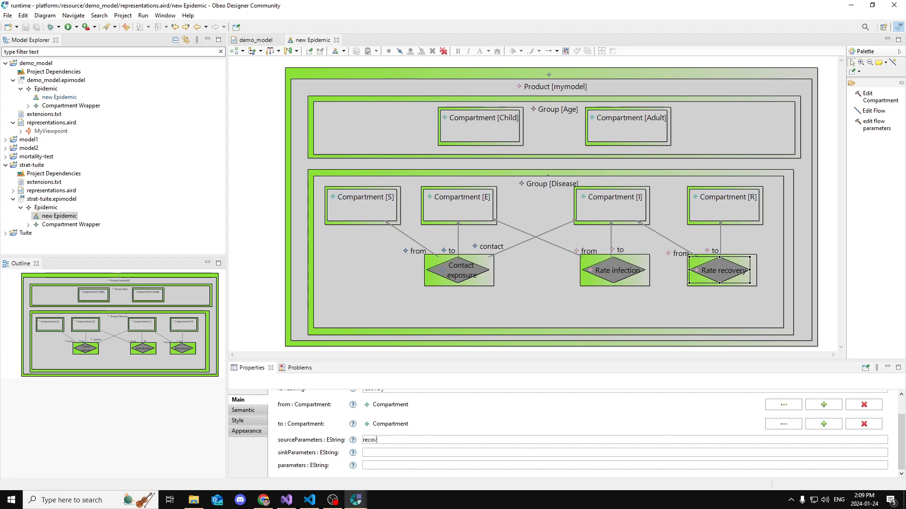
{"action": "type", "text": "ery_parameter"}
- Switch to the main workspace window and run CompileModel on the demo model
{"action": "left_click", "coordinate": [359, 503]}
{"action": "left_click", "coordinate": [307, 458]}
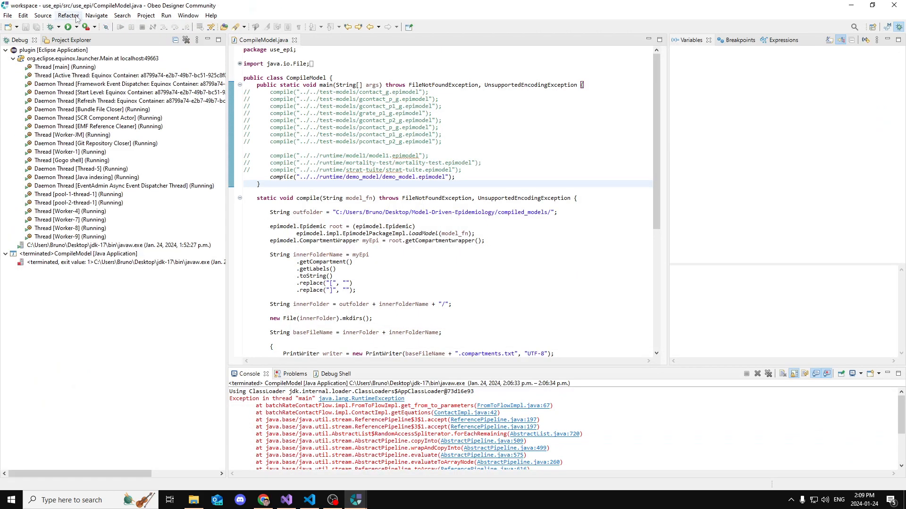
{"action": "left_click", "coordinate": [76, 27]}
{"action": "left_click", "coordinate": [80, 36]}
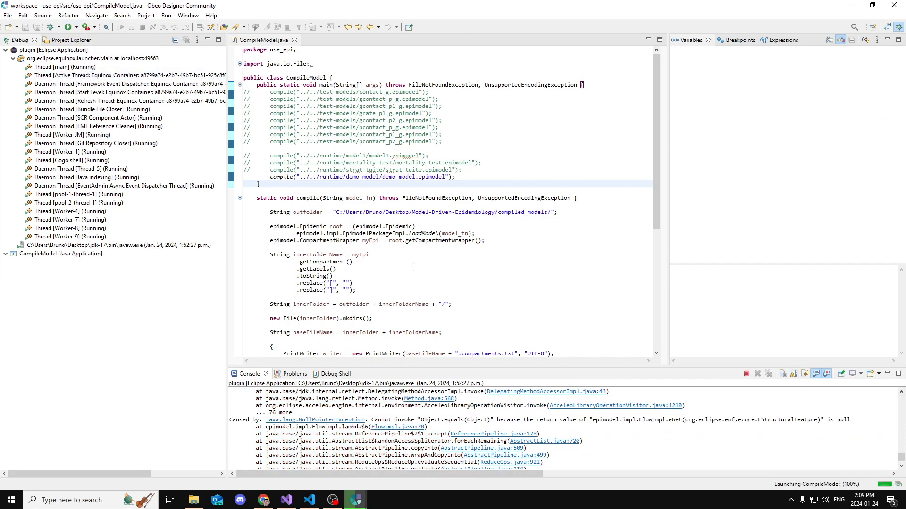